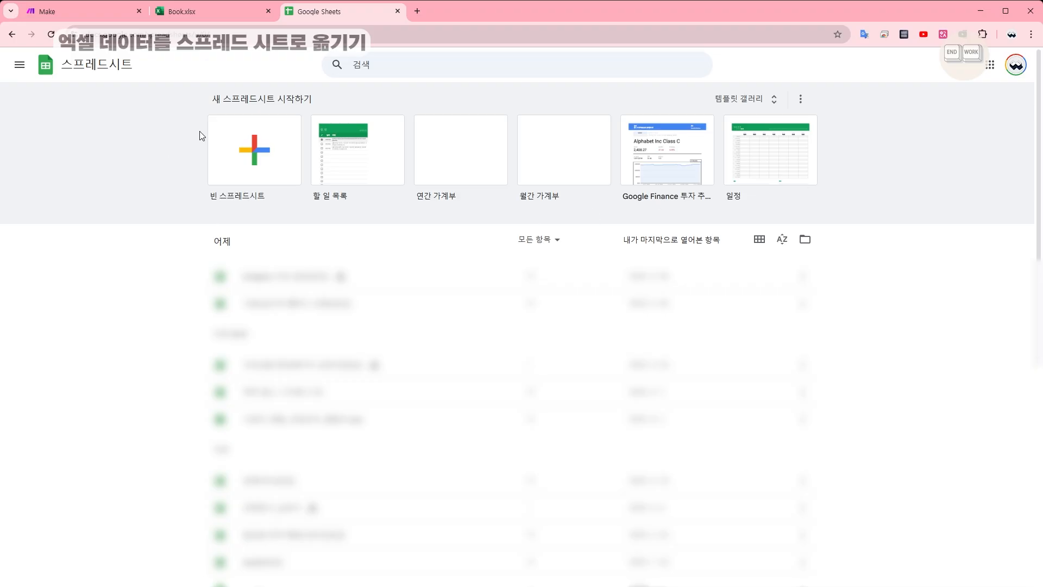
Create a blank spreadsheet, and copy the entire data table A1:E21 from Book.xlsx in Excel.
{"action": "left_click", "coordinate": [280, 155]}
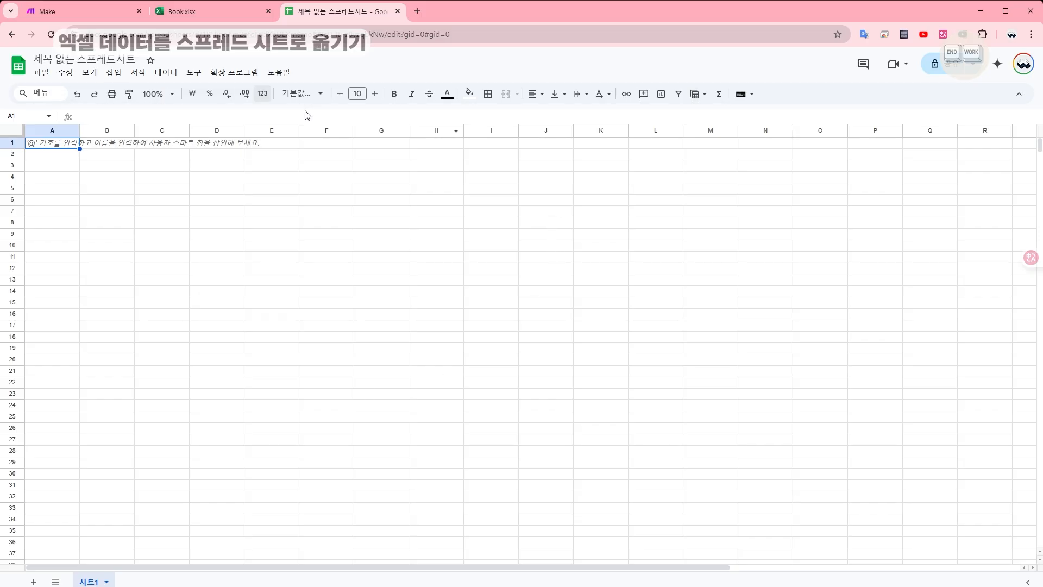
{"action": "left_click", "coordinate": [224, 13]}
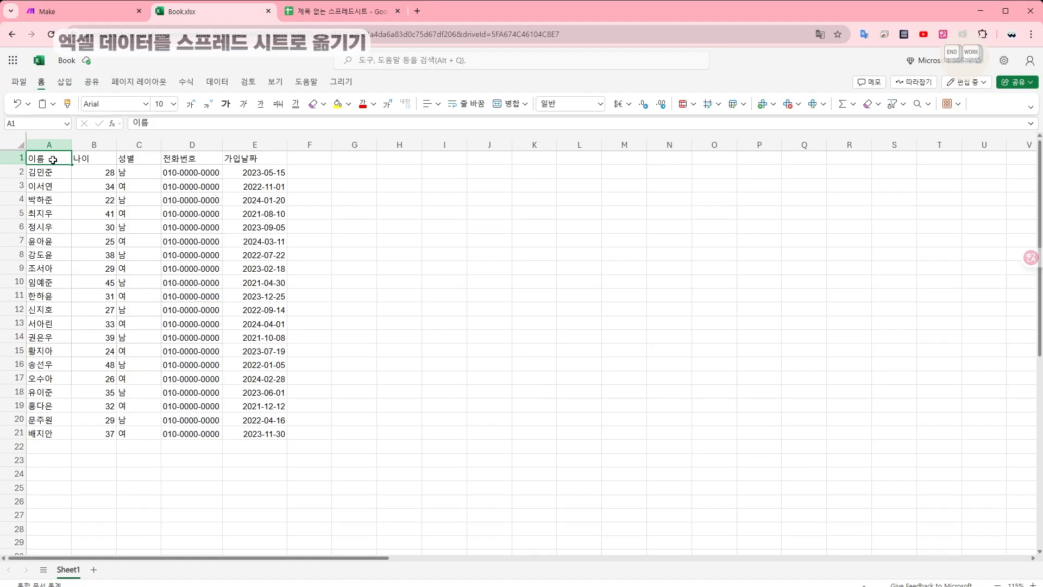
{"action": "left_click_drag", "start_coordinate": [52, 160], "coordinate": [243, 391]}
{"action": "key", "text": "ctrl+a"}
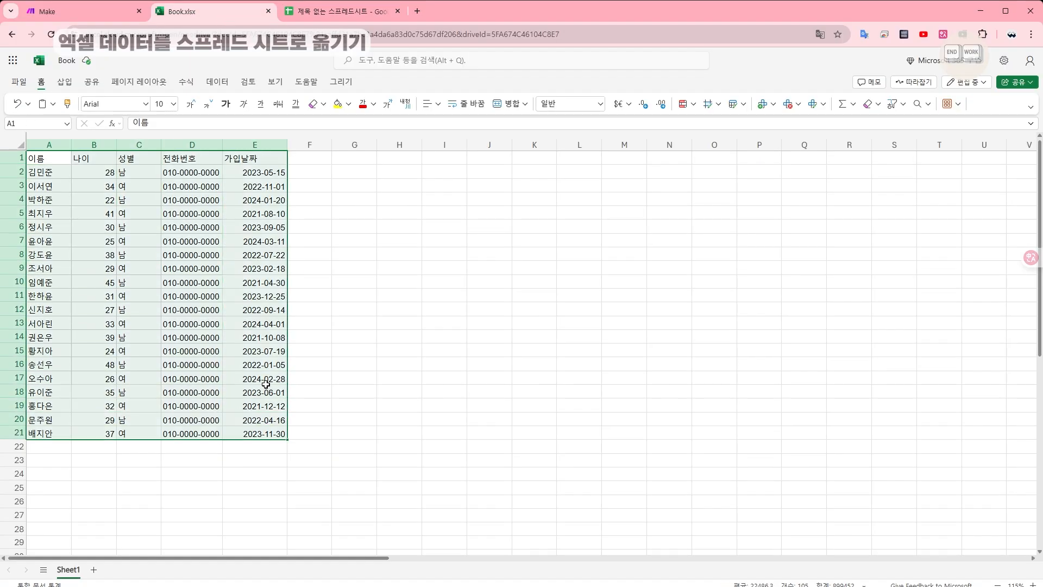
{"action": "left_click_drag", "start_coordinate": [49, 173], "coordinate": [282, 325]}
{"action": "key", "text": "ctrl+a"}
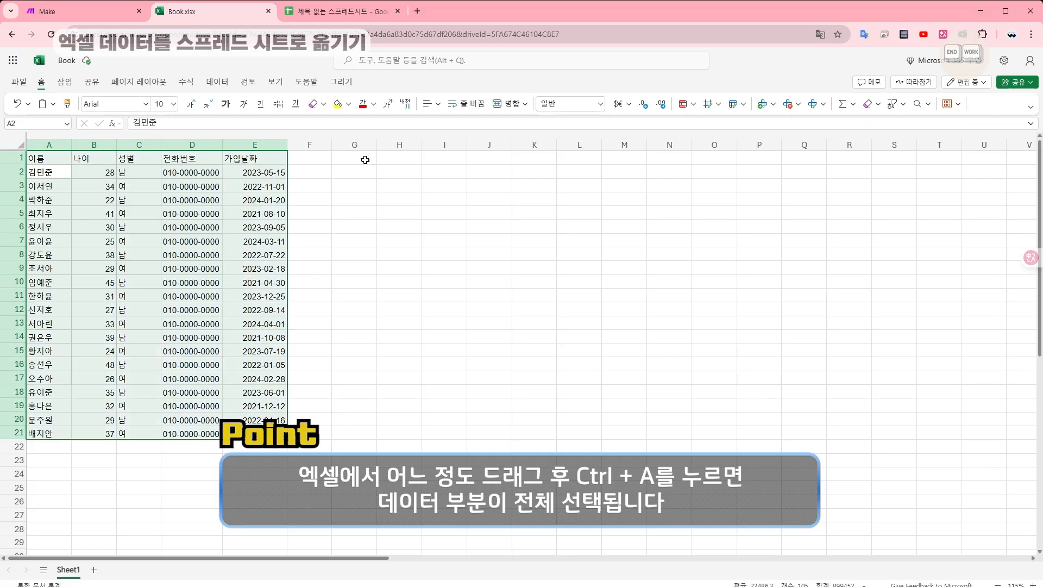
{"action": "key", "text": "ctrl+c"}
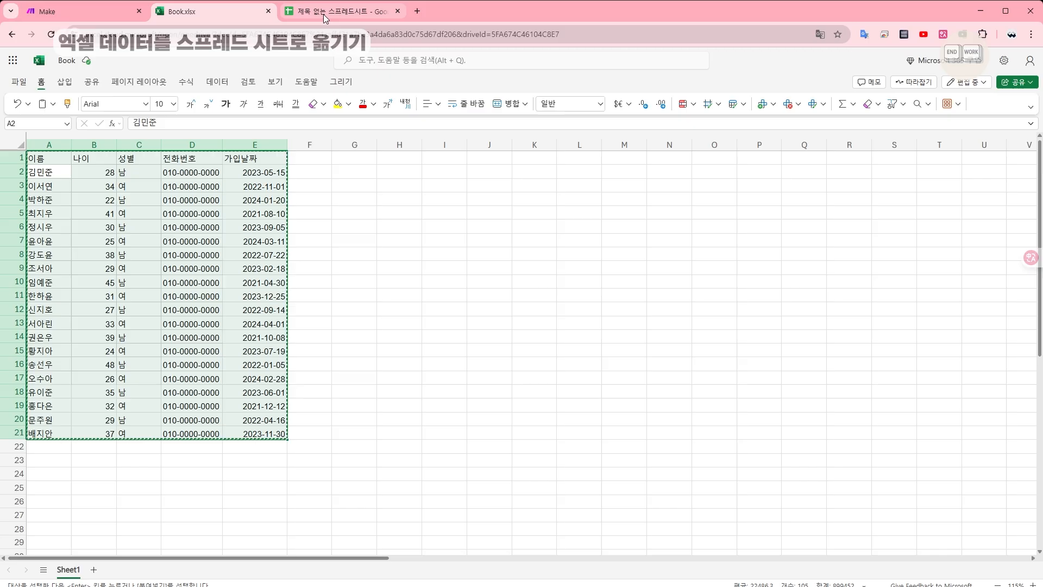
Paste the copied table at cell A1 of the blank Google Sheets spreadsheet and compare it with Book.xlsx.
{"action": "left_click", "coordinate": [324, 14]}
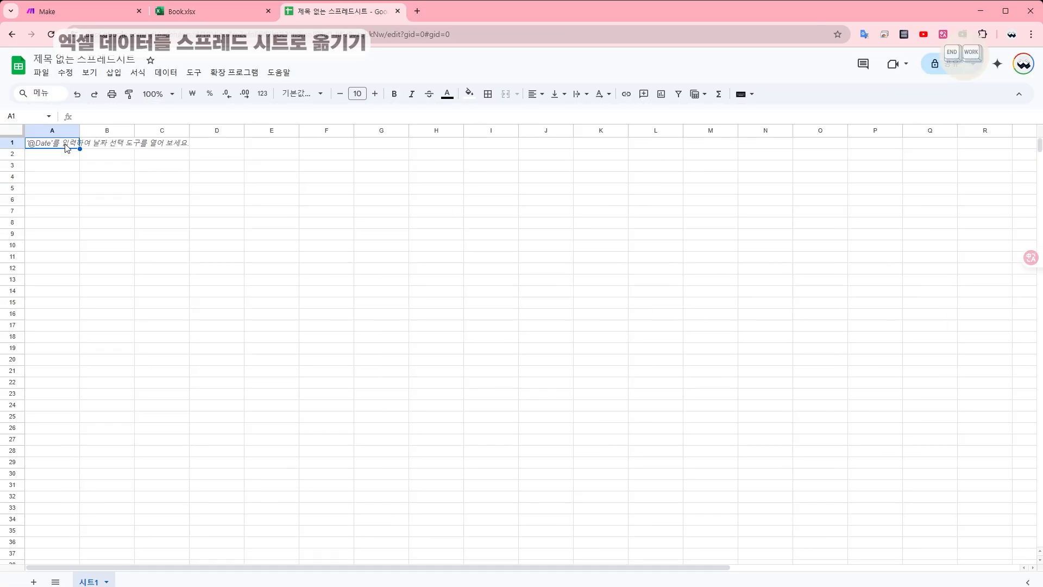
{"action": "key", "text": "ctrl+v"}
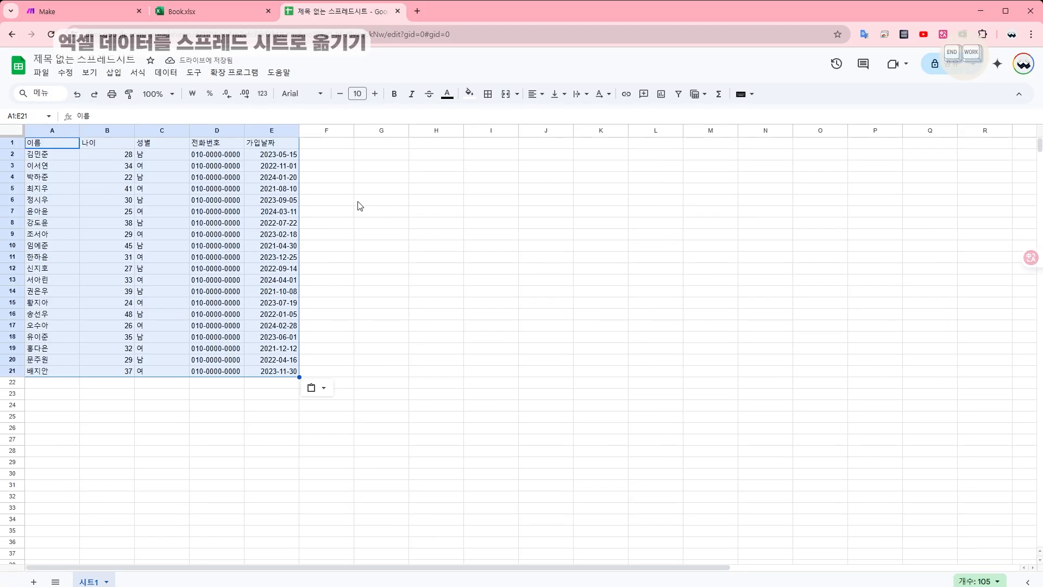
{"action": "left_click", "coordinate": [358, 205]}
{"action": "left_click", "coordinate": [214, 10]}
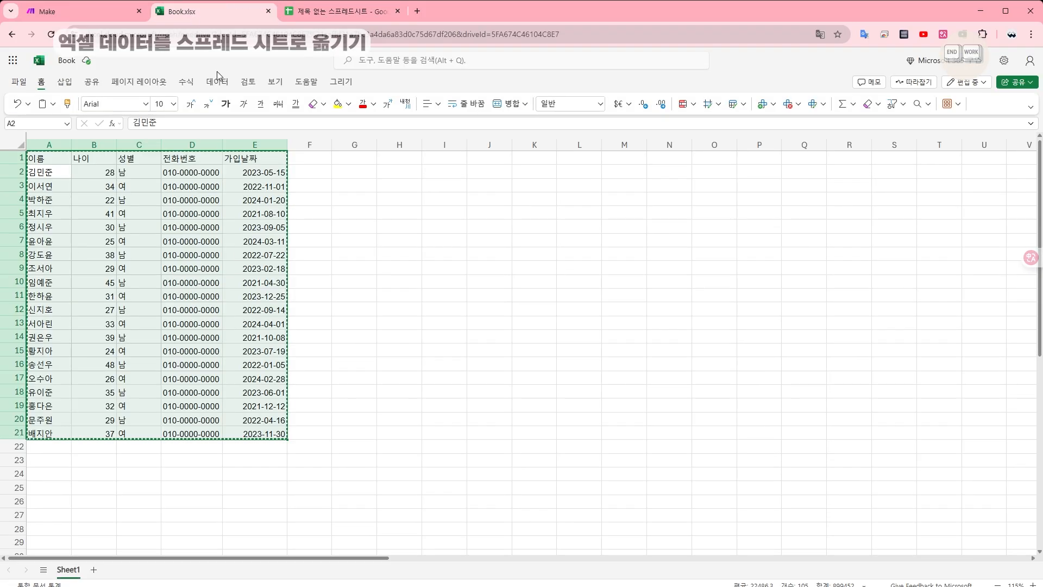
{"action": "left_click", "coordinate": [335, 14]}
{"action": "left_click", "coordinate": [221, 384]}
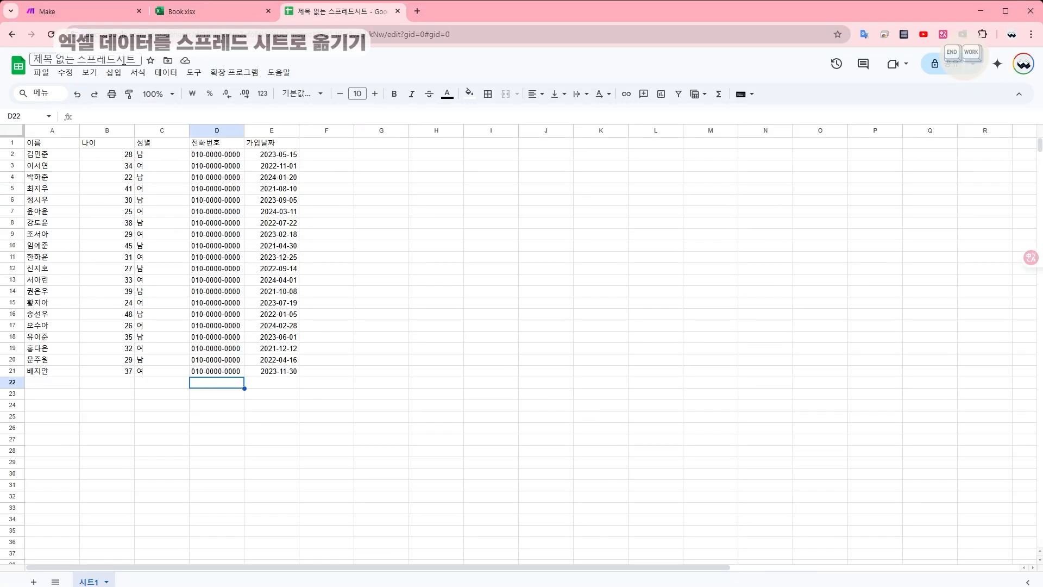
Rename the untitled spreadsheet as "MAKE 엑셀데이터".
{"action": "left_click", "coordinate": [81, 59]}
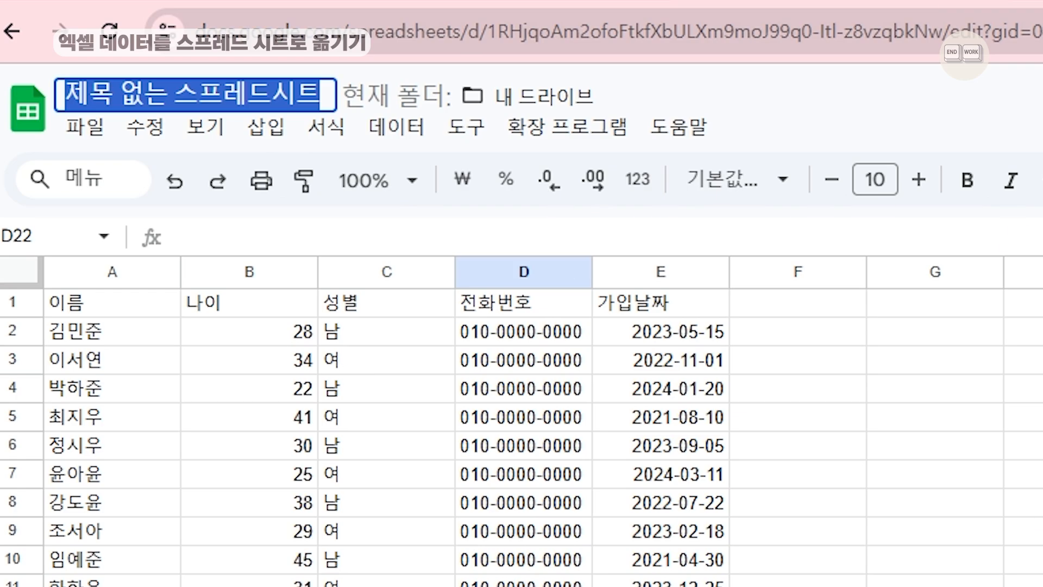
{"action": "type", "text": "MAKE 엑셀데이터"}
{"action": "key", "text": "Return"}
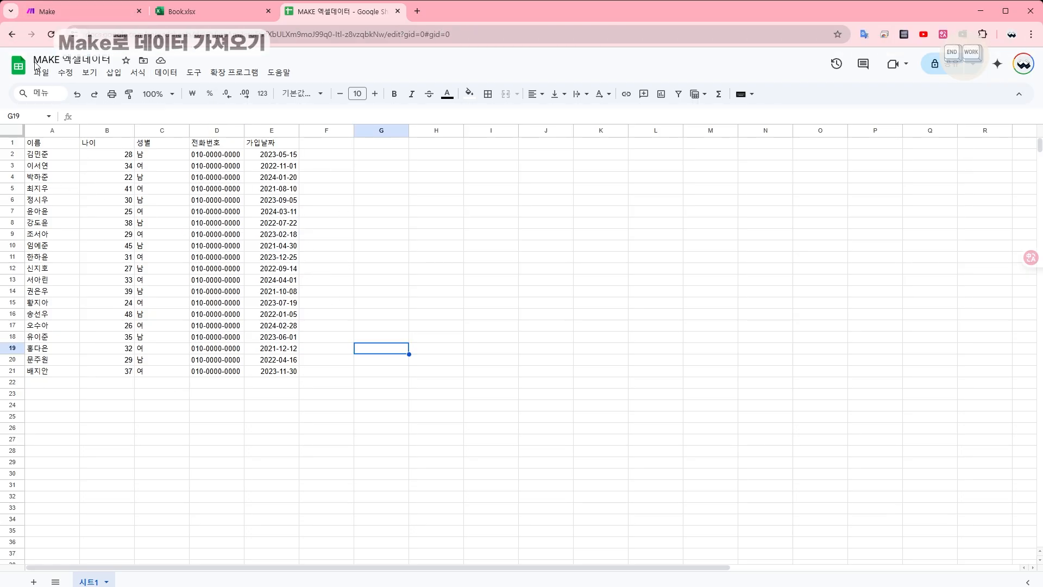
Switch to Make and create a new scenario starting with the Google Sheets Search Rows module.
{"action": "left_click", "coordinate": [60, 11]}
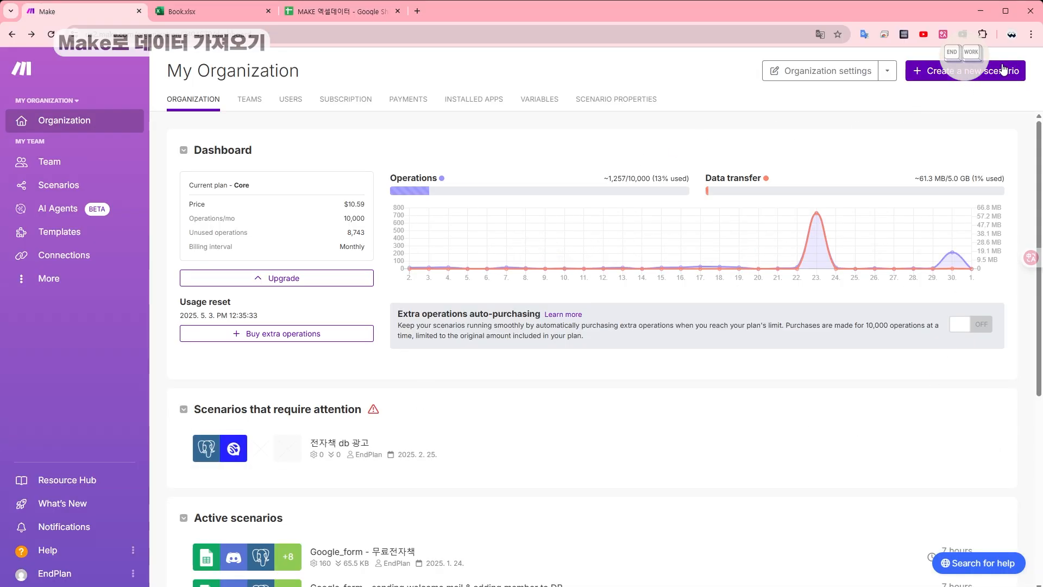
{"action": "left_click", "coordinate": [937, 87]}
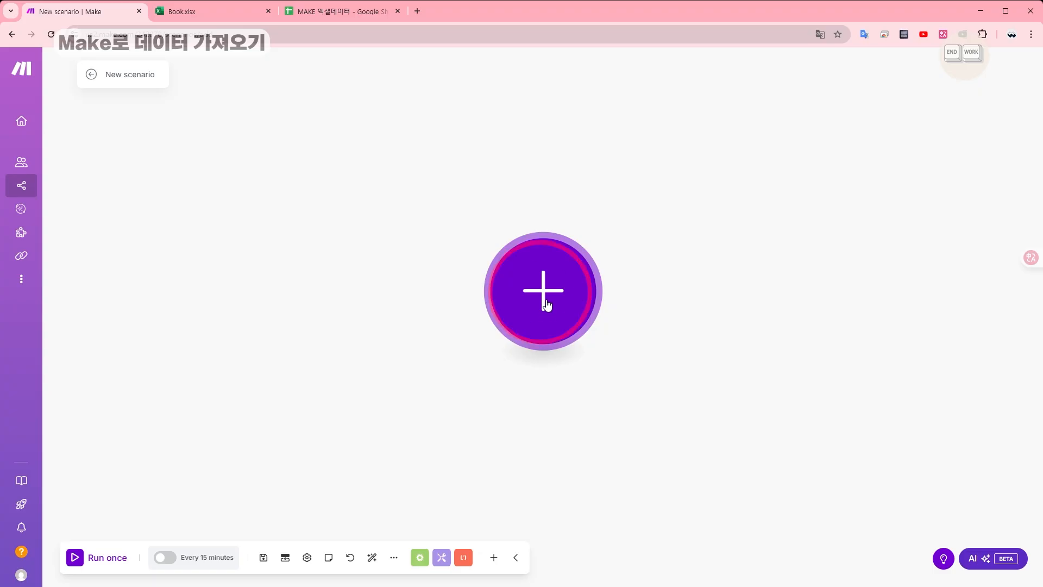
{"action": "left_click", "coordinate": [546, 305]}
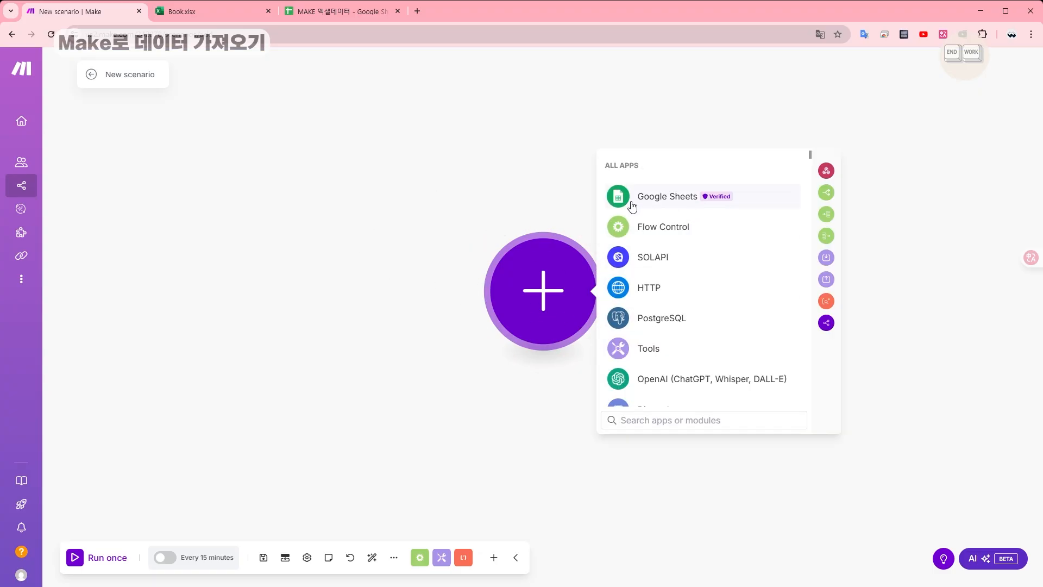
{"action": "left_click", "coordinate": [651, 202]}
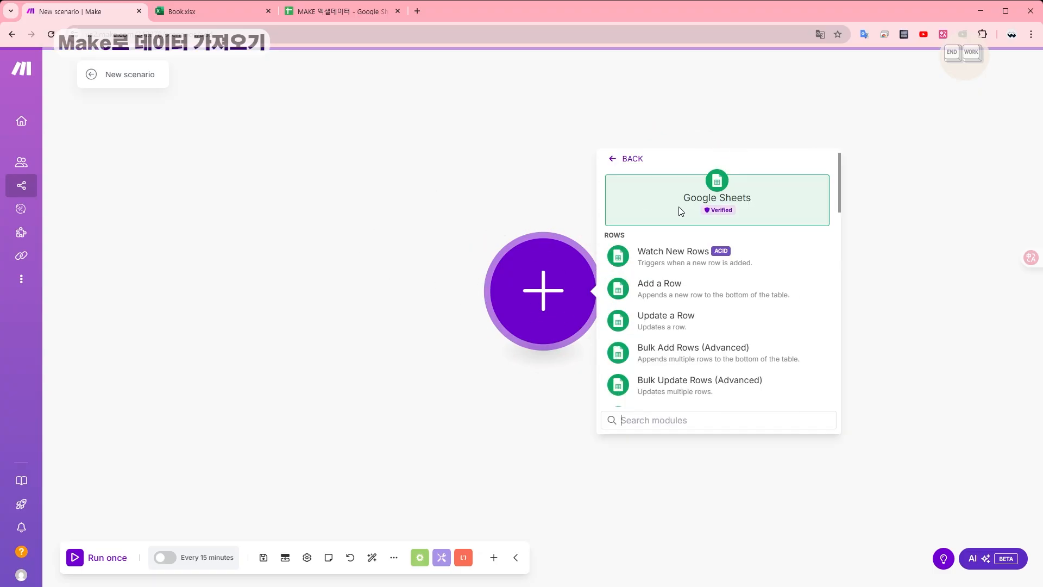
{"action": "scroll", "coordinate": [763, 249], "scroll_direction": "down", "scroll_amount": 3}
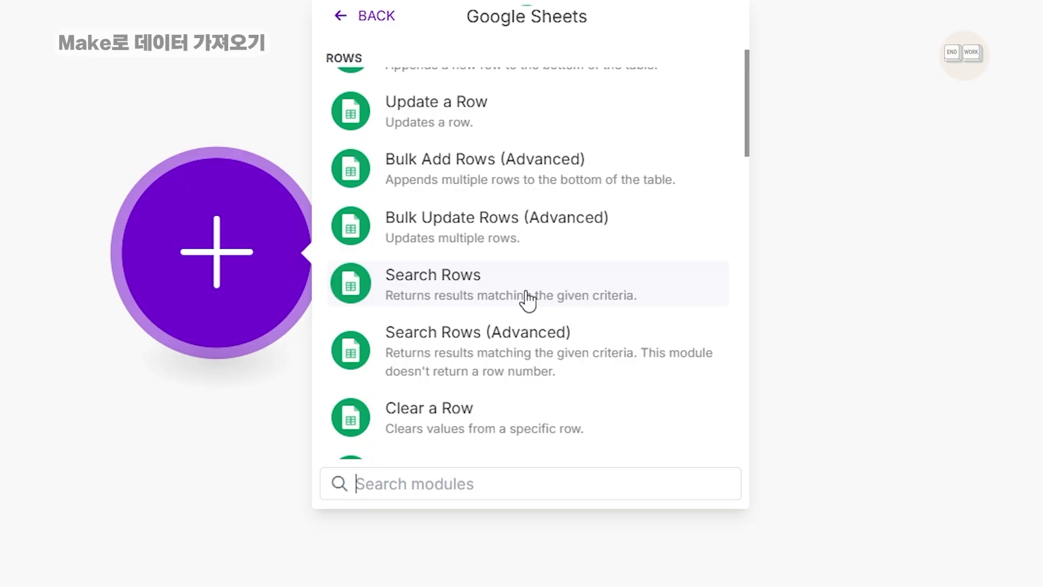
{"action": "left_click", "coordinate": [368, 284]}
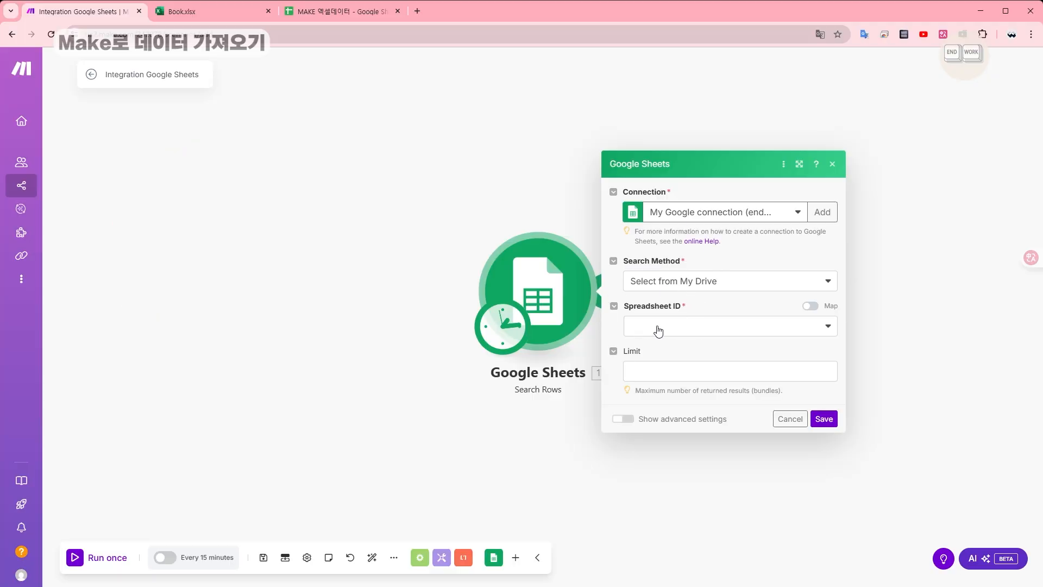
Set the Search Rows module's spreadsheet to MAKE 엑셀데이터 and its sheet name to 시트1.
{"action": "left_click", "coordinate": [659, 331]}
{"action": "left_click", "coordinate": [660, 345]}
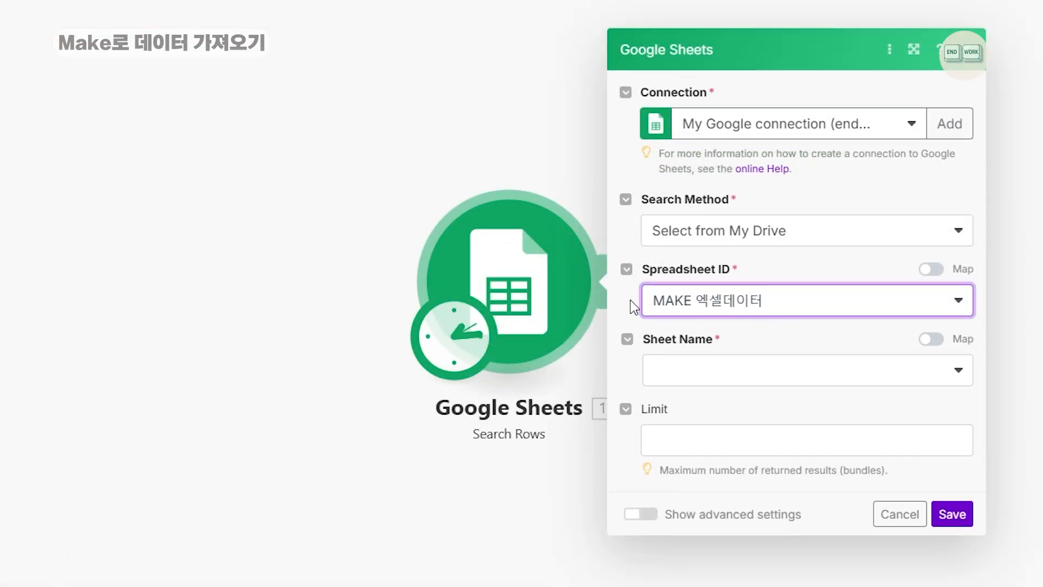
{"action": "left_click", "coordinate": [655, 360]}
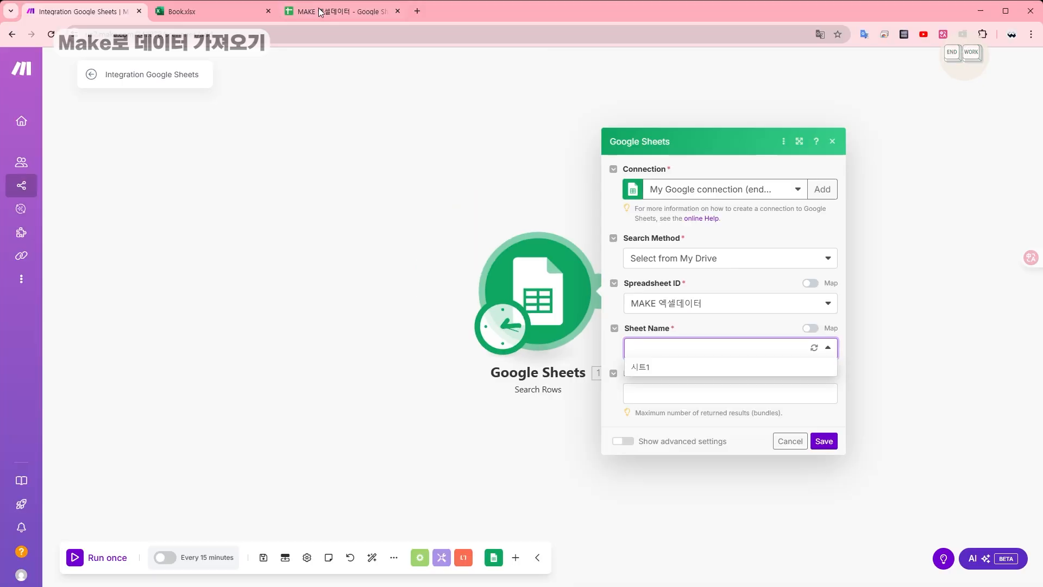
{"action": "left_click", "coordinate": [319, 8]}
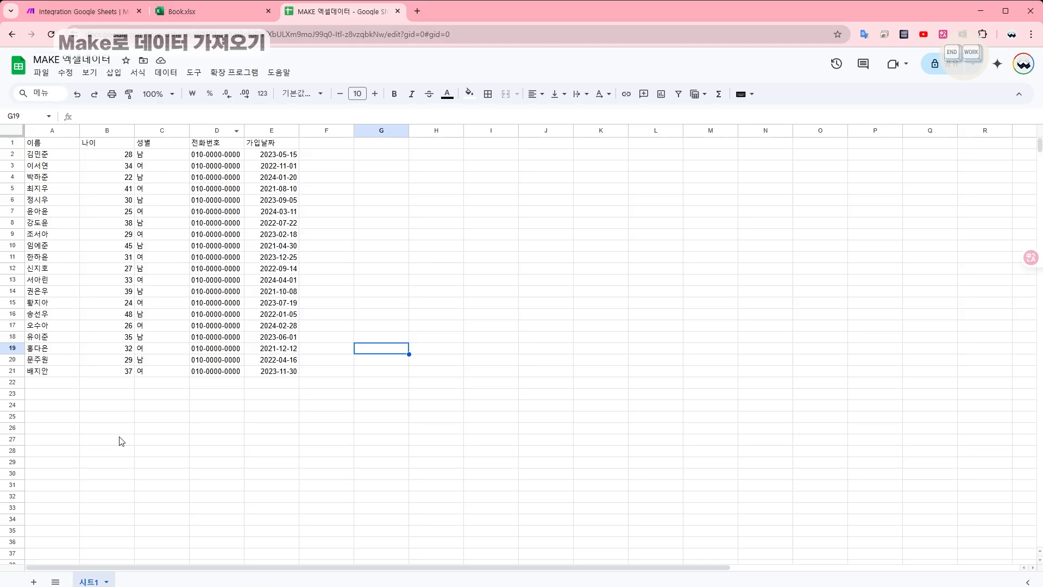
{"action": "left_click", "coordinate": [90, 14]}
{"action": "left_click", "coordinate": [668, 351]}
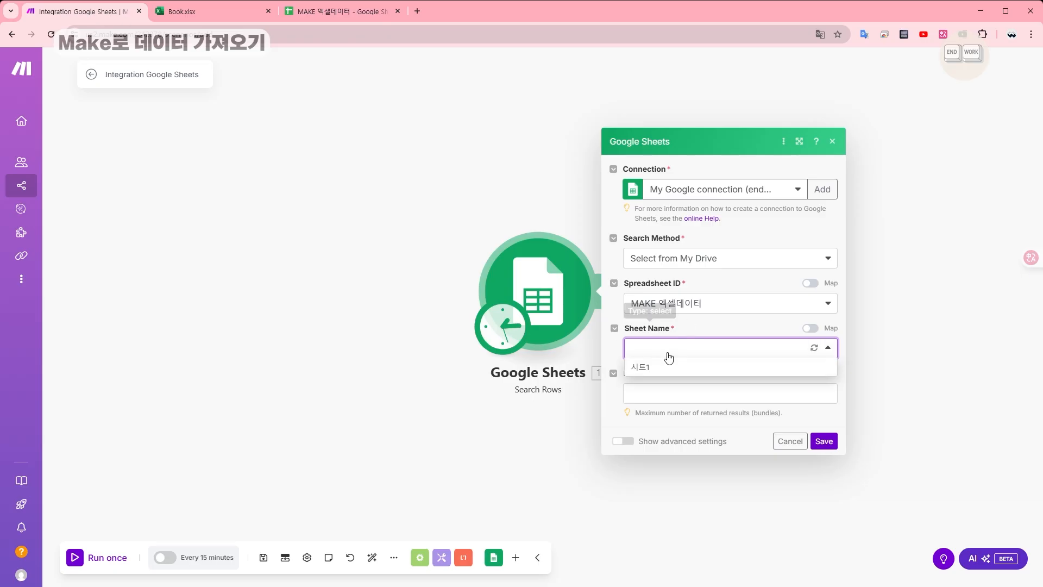
{"action": "left_click", "coordinate": [641, 367]}
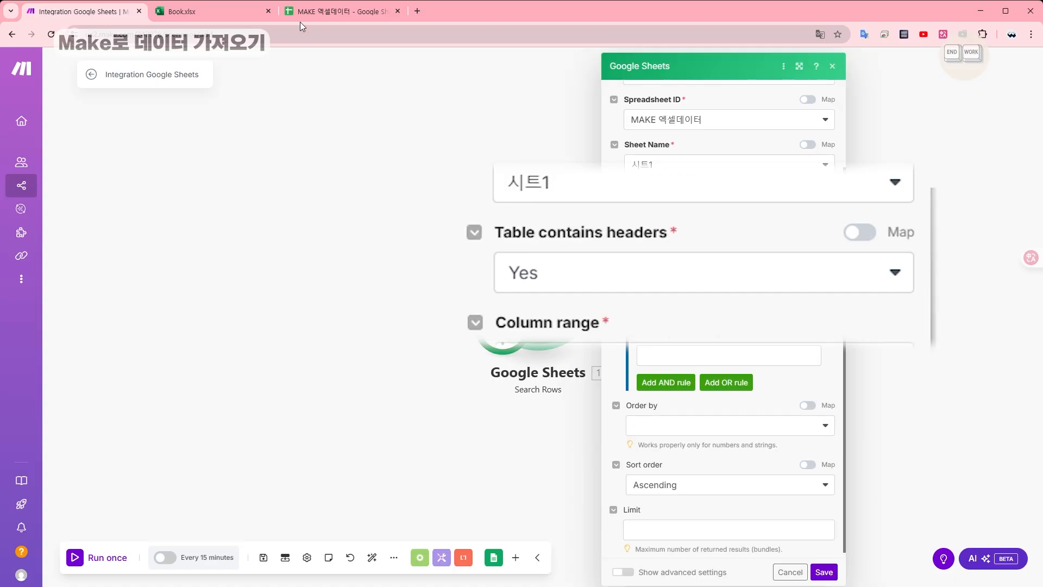
Check the spreadsheet's header row, and try No for Table contains headers before restoring Yes.
{"action": "left_click", "coordinate": [337, 11]}
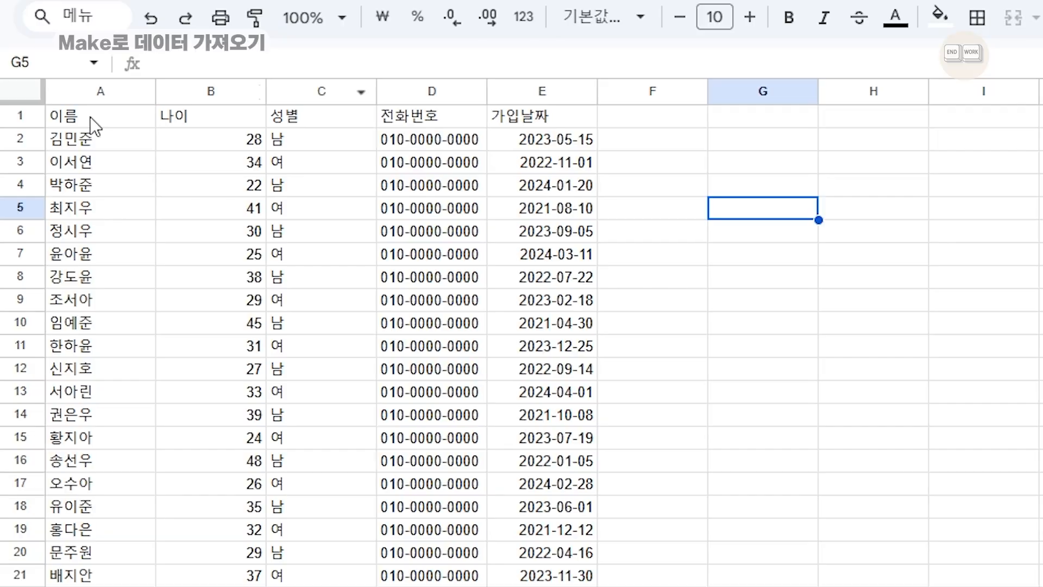
{"action": "left_click_drag", "start_coordinate": [50, 143], "coordinate": [256, 144]}
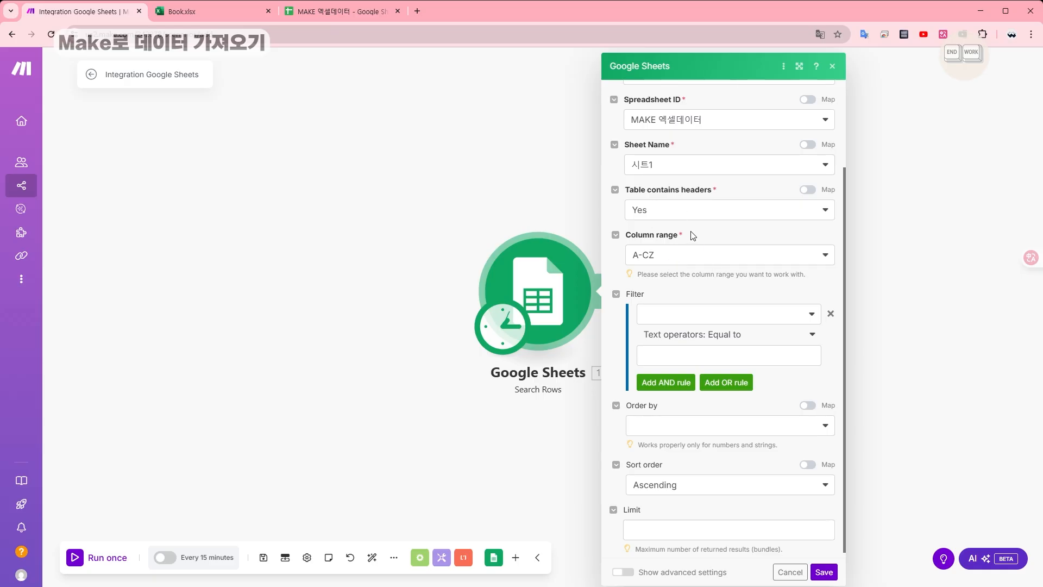
{"action": "left_click", "coordinate": [748, 210]}
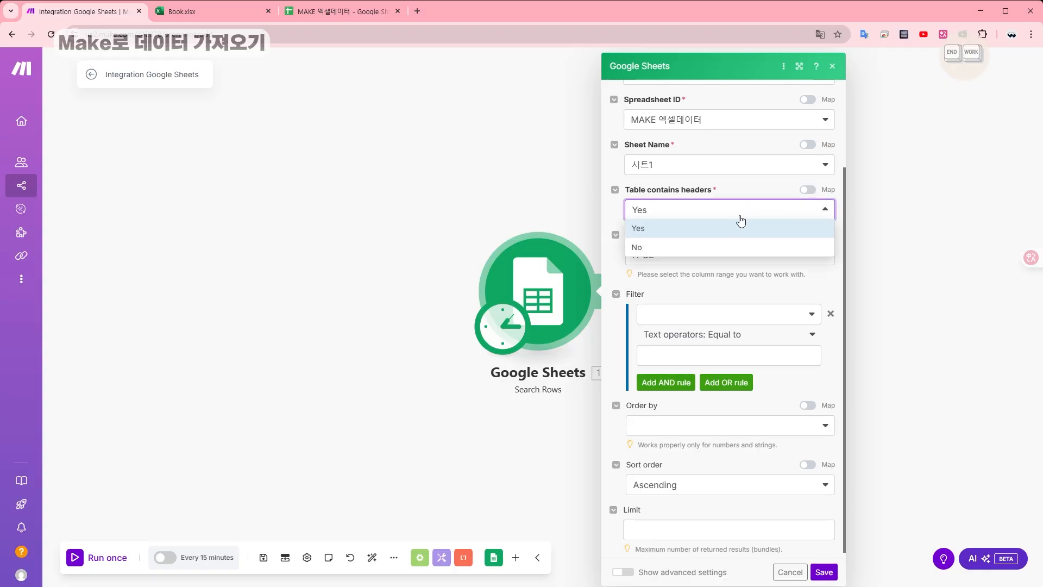
{"action": "left_click", "coordinate": [720, 248]}
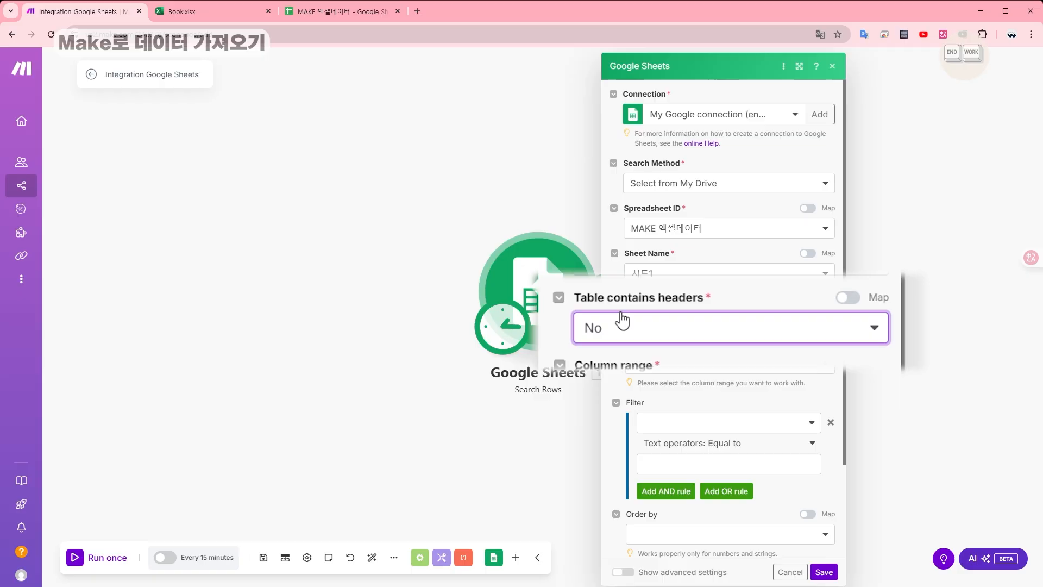
{"action": "left_click", "coordinate": [687, 326]}
{"action": "left_click", "coordinate": [671, 356]}
Check the 성별 column in the spreadsheet and filter the Search Rows module by 성별 (C) equal to 여.
{"action": "scroll", "coordinate": [604, 301], "scroll_direction": "down", "scroll_amount": 2}
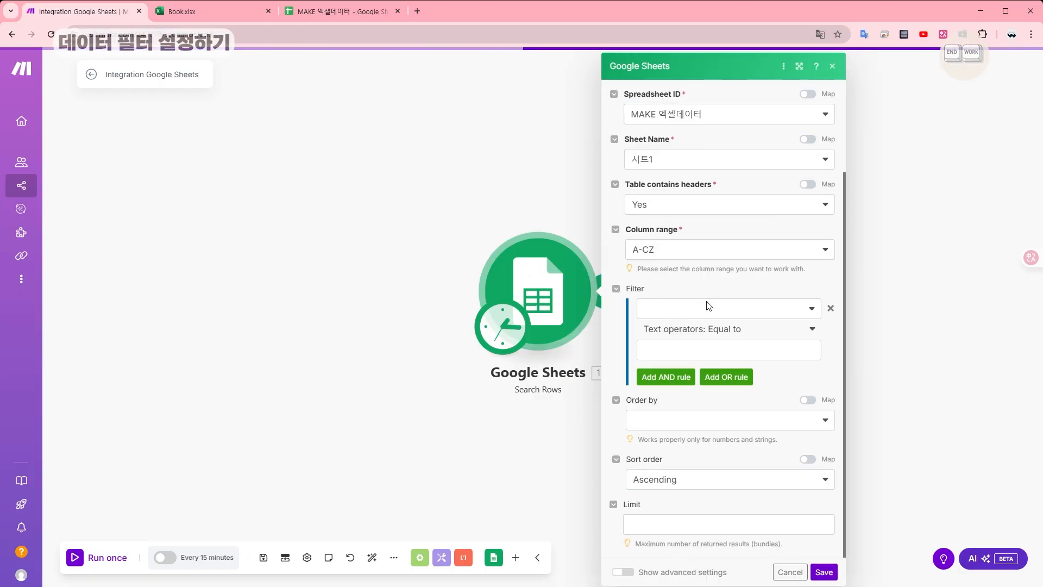
{"action": "left_click", "coordinate": [315, 8]}
{"action": "left_click_drag", "start_coordinate": [163, 158], "coordinate": [162, 367]}
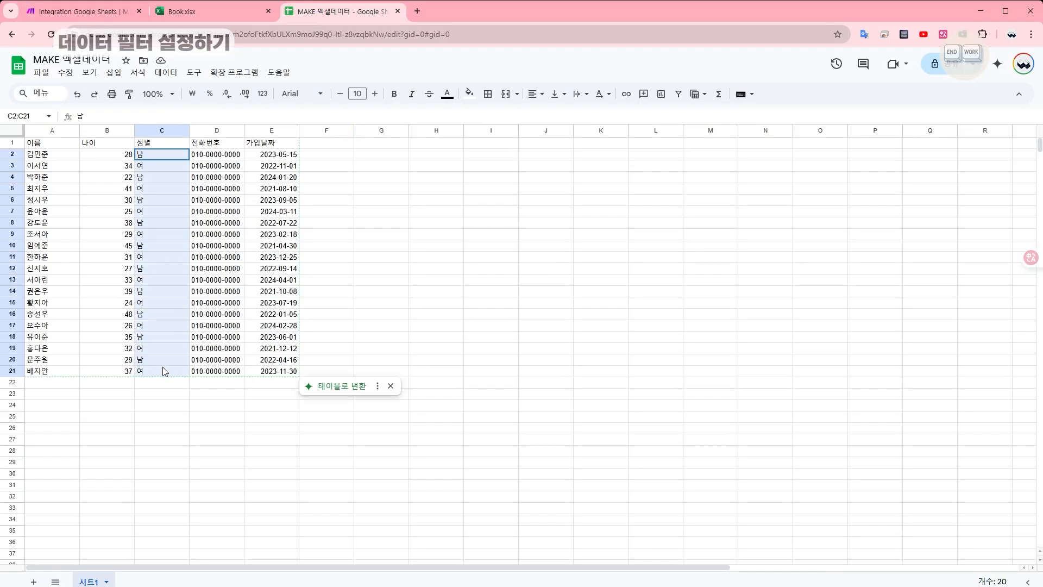
{"action": "left_click", "coordinate": [175, 395]}
{"action": "left_click", "coordinate": [55, 20]}
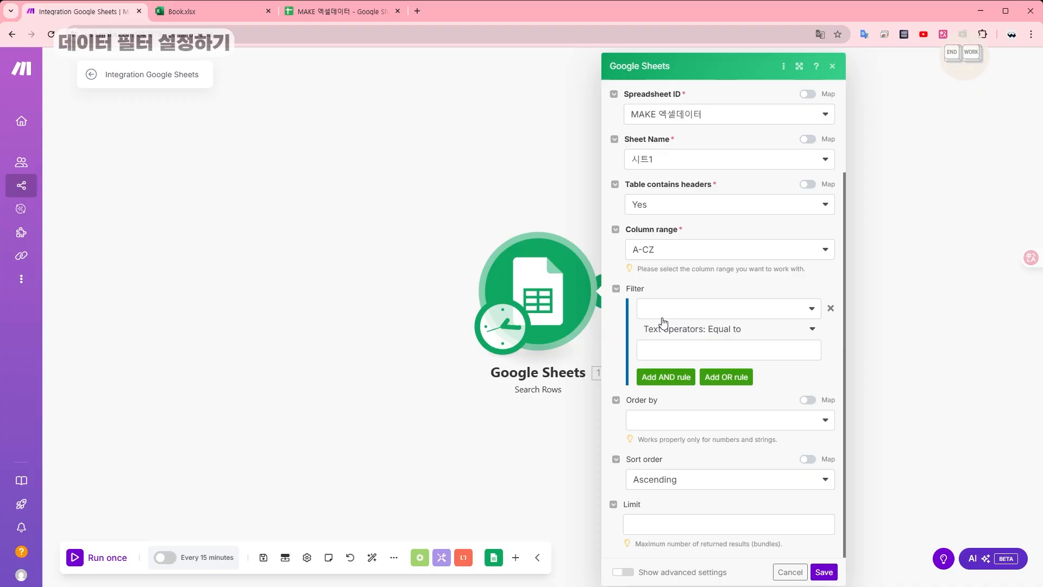
{"action": "left_click", "coordinate": [665, 309]}
{"action": "left_click", "coordinate": [703, 365]}
{"action": "left_click", "coordinate": [695, 343]}
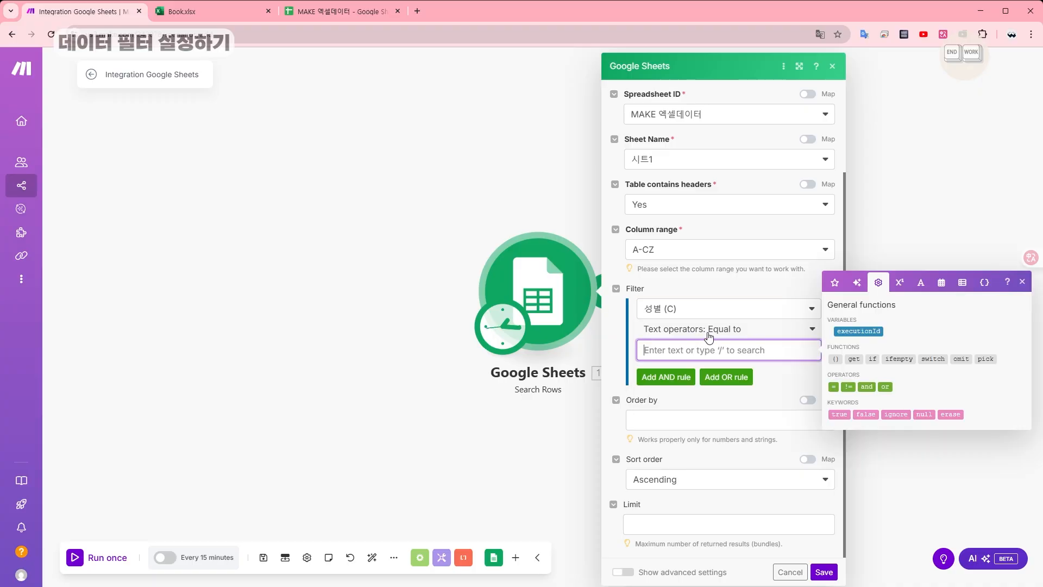
{"action": "type", "text": "여"}
{"action": "left_click", "coordinate": [327, 12]}
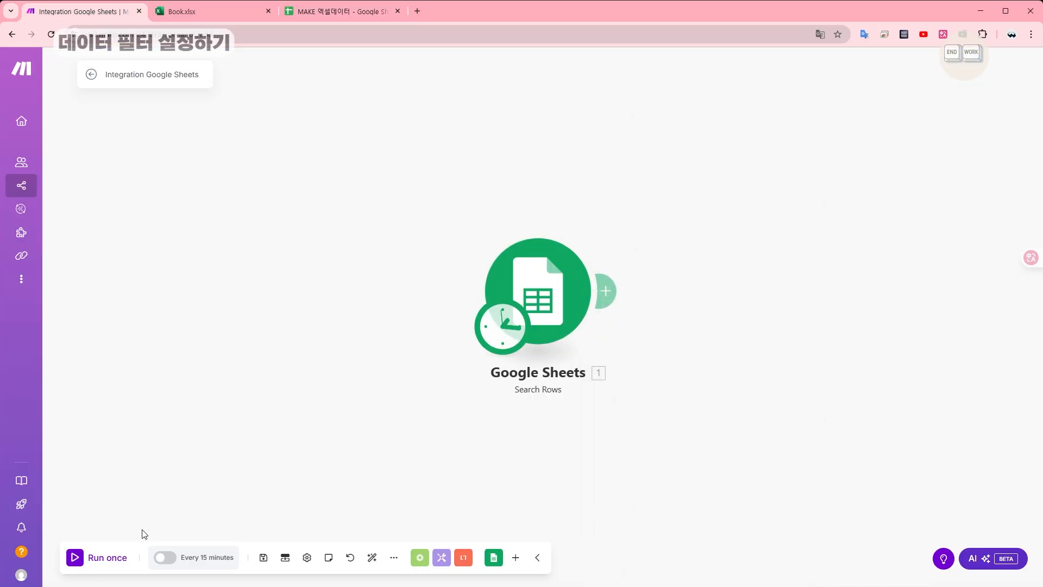
Run the scenario once and examine the Search Rows output bundles, expanding Bundle 6.
{"action": "left_click", "coordinate": [100, 562]}
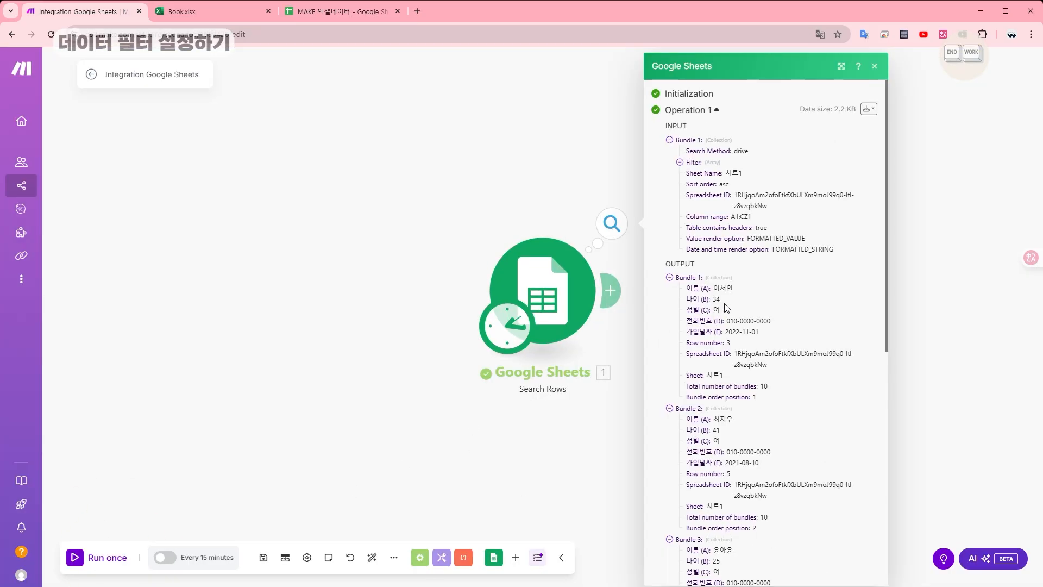
{"action": "scroll", "coordinate": [772, 324], "scroll_direction": "down", "scroll_amount": 10}
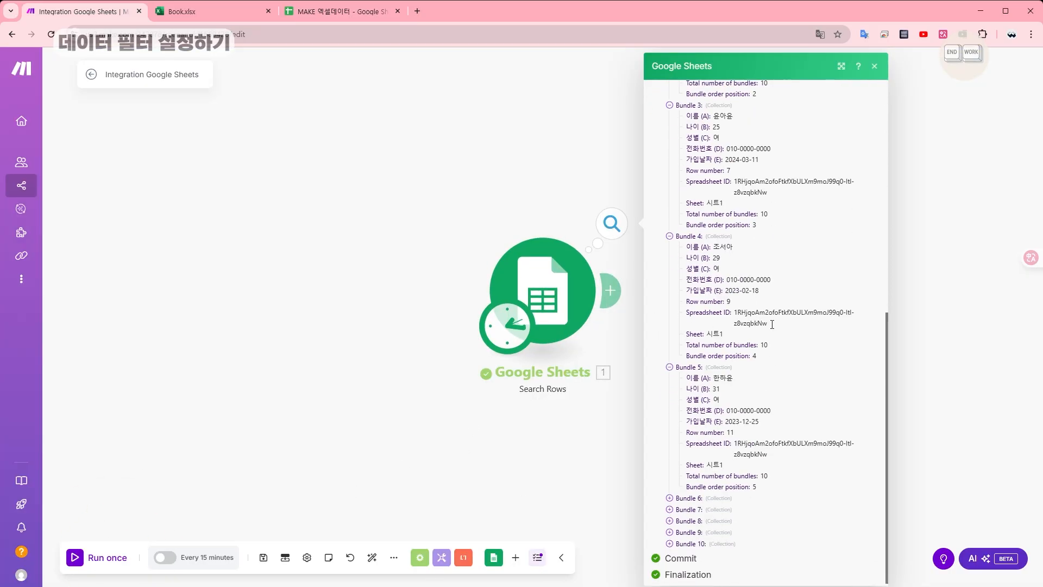
{"action": "left_click", "coordinate": [686, 496]}
{"action": "scroll", "coordinate": [706, 467], "scroll_direction": "down", "scroll_amount": 2}
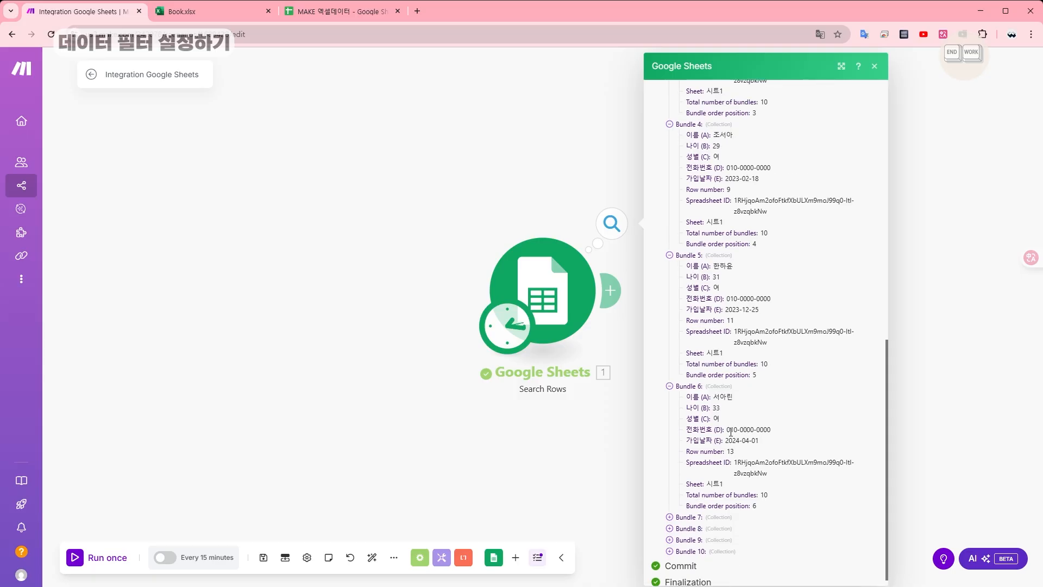
{"action": "left_click_drag", "start_coordinate": [725, 427], "coordinate": [705, 406]}
Change the Search Rows module's filter column to 나이 (B) and its comparison value to 30.
{"action": "left_click", "coordinate": [563, 264]}
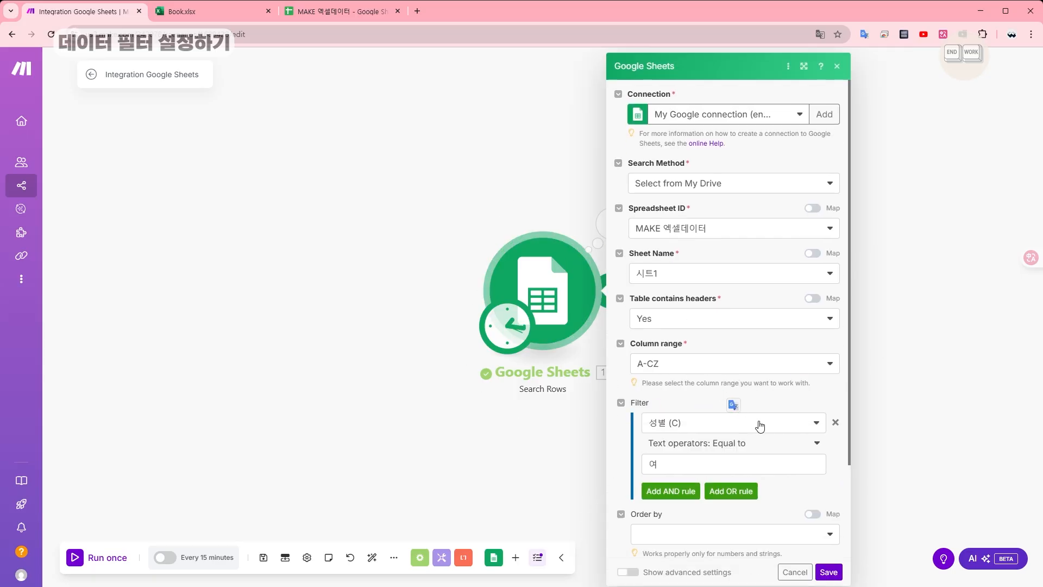
{"action": "left_click", "coordinate": [760, 426]}
{"action": "left_click", "coordinate": [714, 462]}
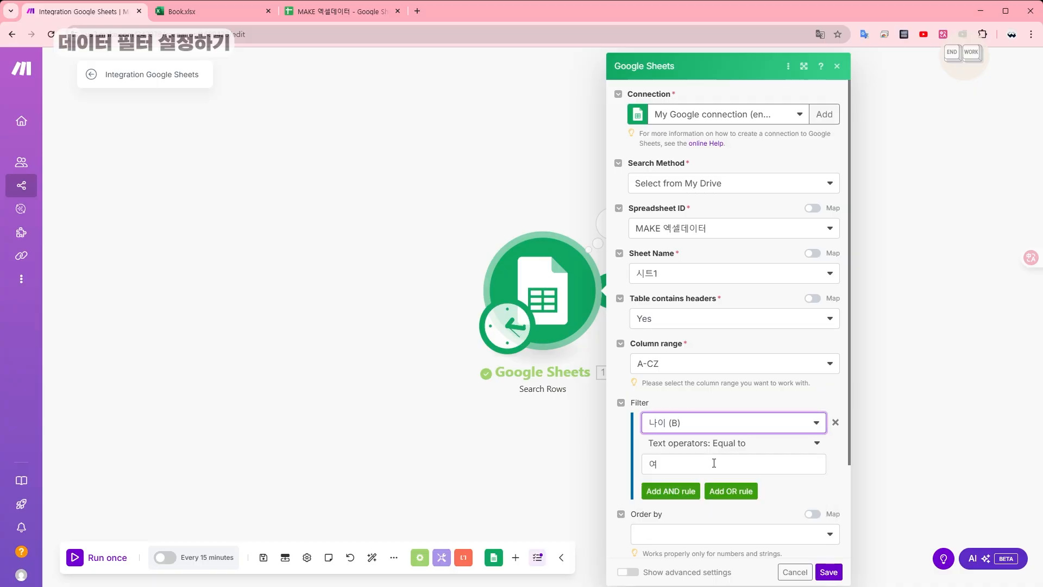
{"action": "left_click_drag", "start_coordinate": [707, 465], "coordinate": [597, 469]}
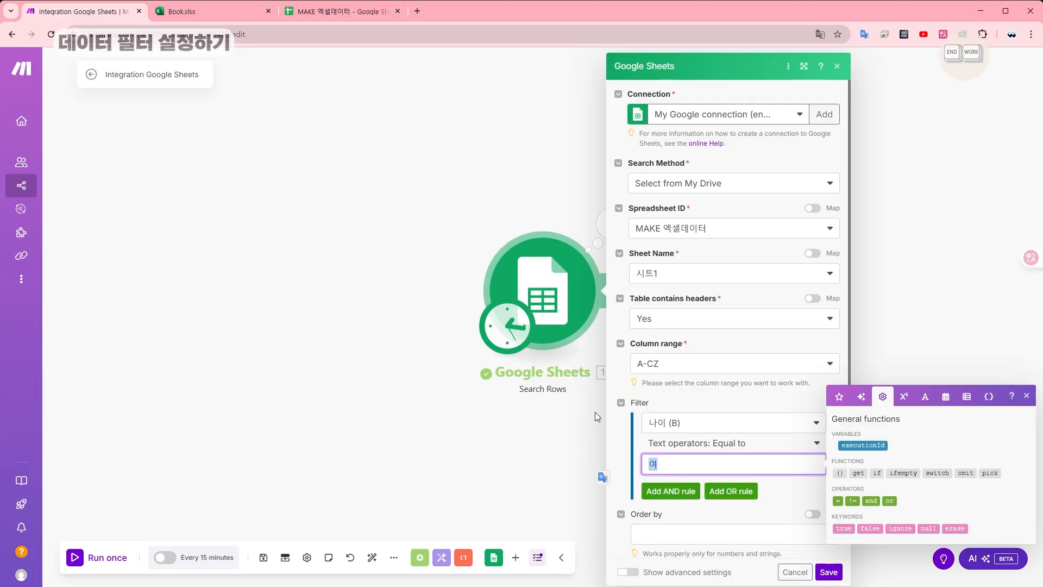
{"action": "key", "text": "BackSpace"}
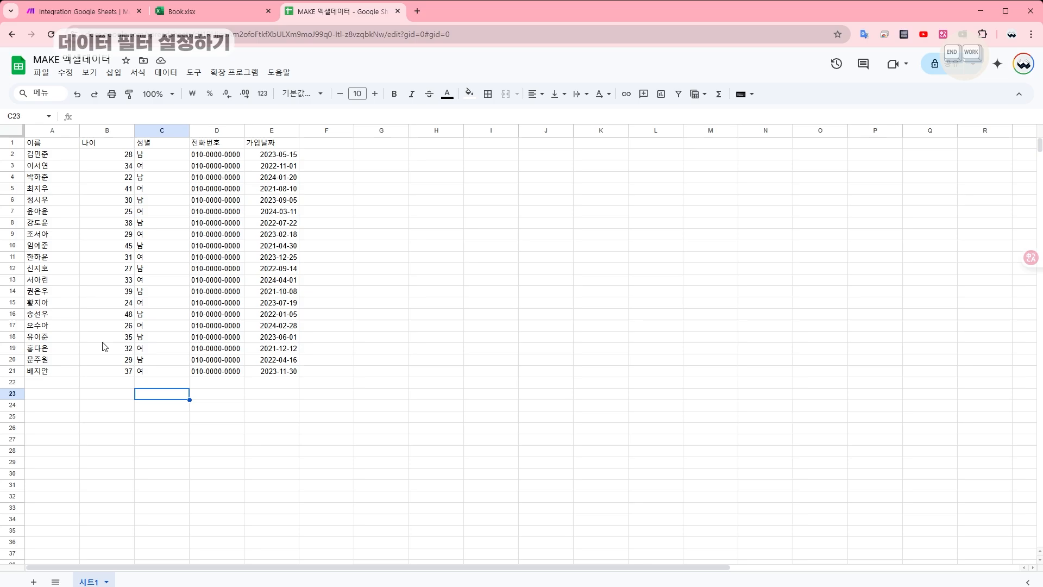
{"action": "left_click", "coordinate": [81, 10]}
{"action": "type", "text": "30"}
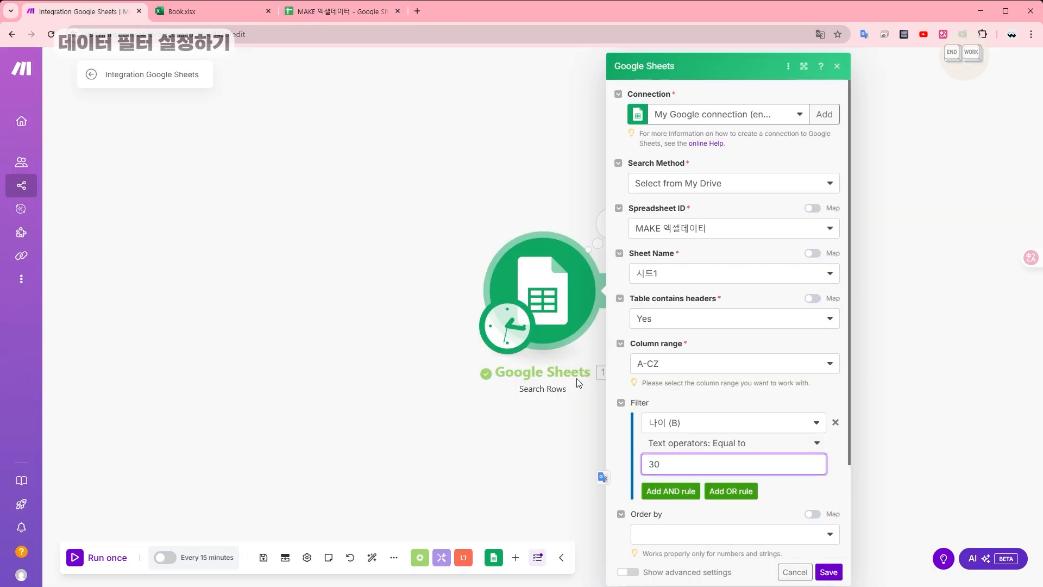
Set the 나이 (B) filter's operator to the numeric Greater than and save the Search Rows module.
{"action": "left_click", "coordinate": [638, 449]}
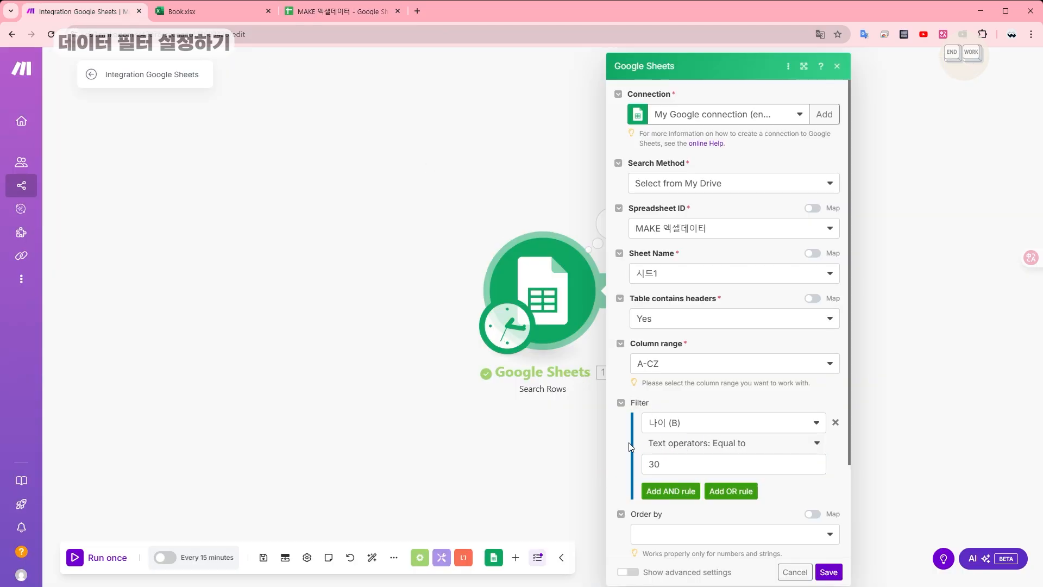
{"action": "left_click", "coordinate": [708, 443]}
{"action": "scroll", "coordinate": [713, 498], "scroll_direction": "down", "scroll_amount": 5}
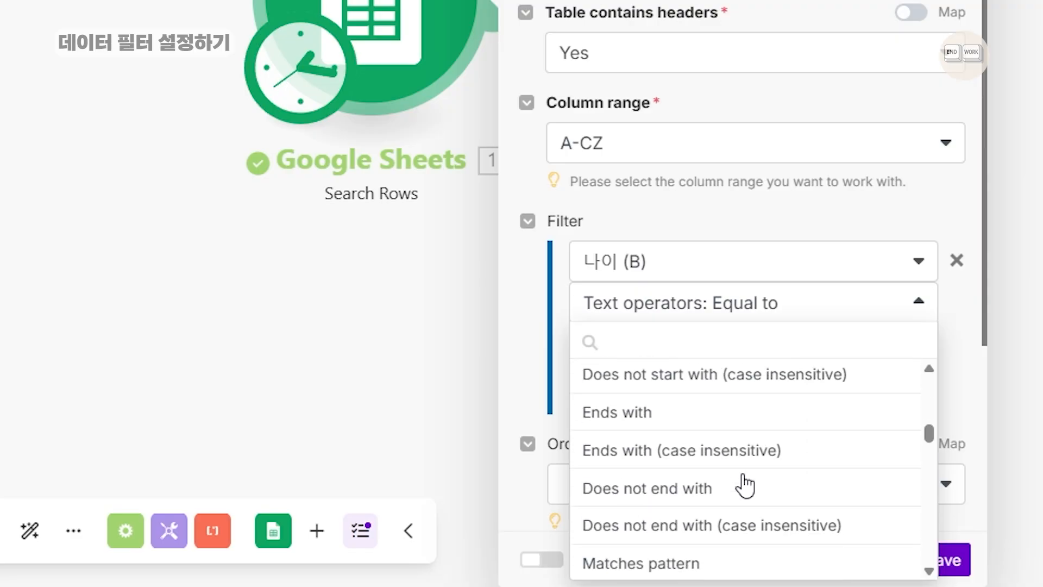
{"action": "scroll", "coordinate": [745, 485], "scroll_direction": "down", "scroll_amount": 7}
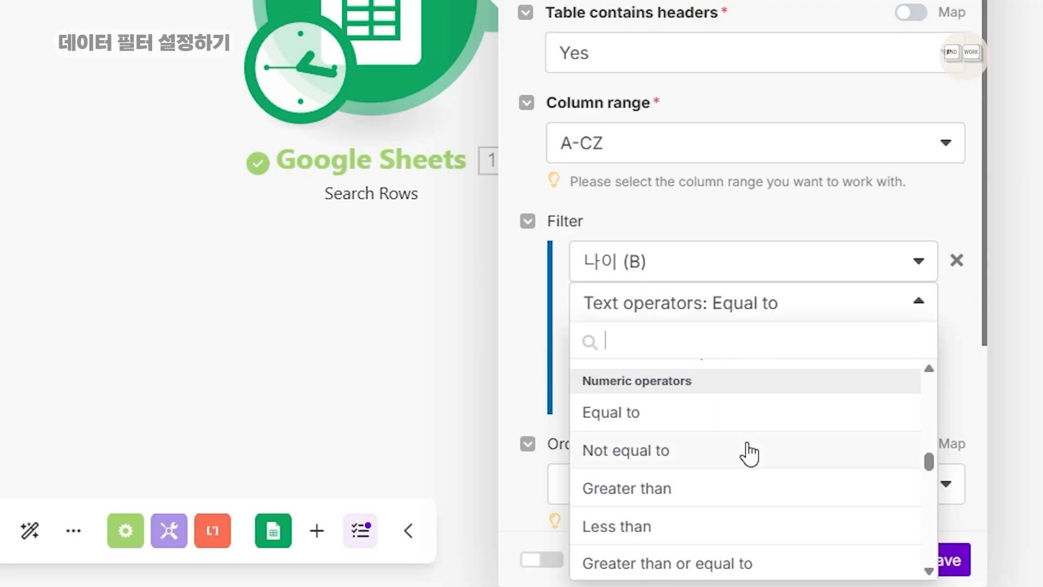
{"action": "left_click", "coordinate": [652, 488]}
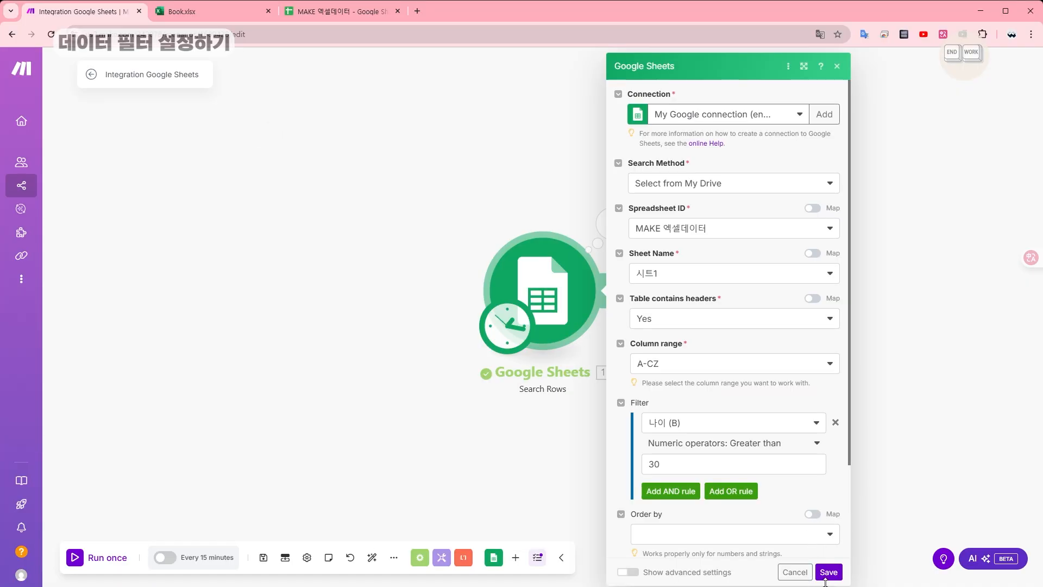
{"action": "left_click", "coordinate": [828, 577]}
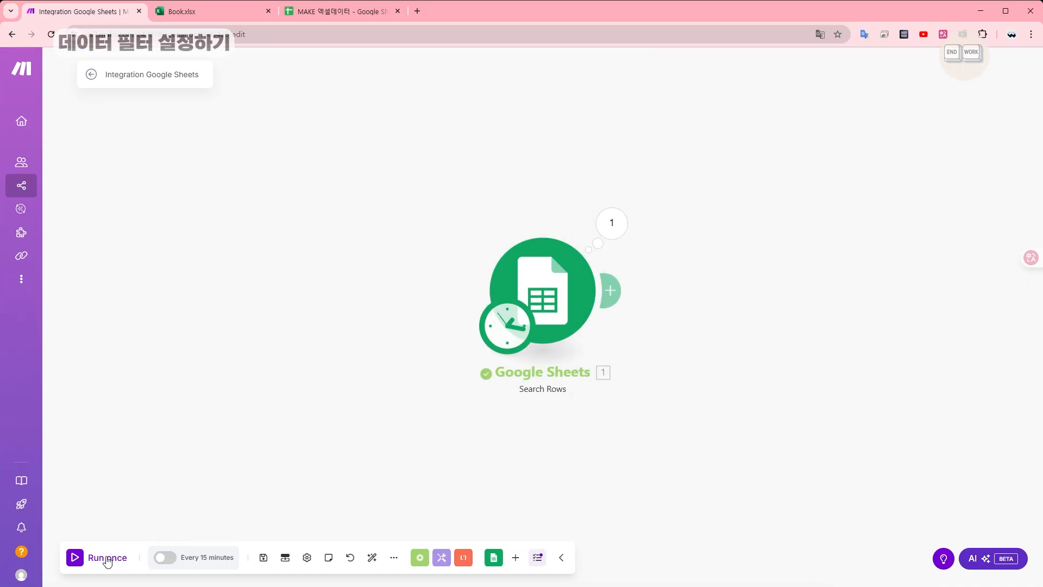
Run the scenario once and compare the Search Rows output bundles with the 나이 column in the MAKE 엑셀데이터 spreadsheet.
{"action": "left_click", "coordinate": [344, 15]}
{"action": "left_click", "coordinate": [120, 159]}
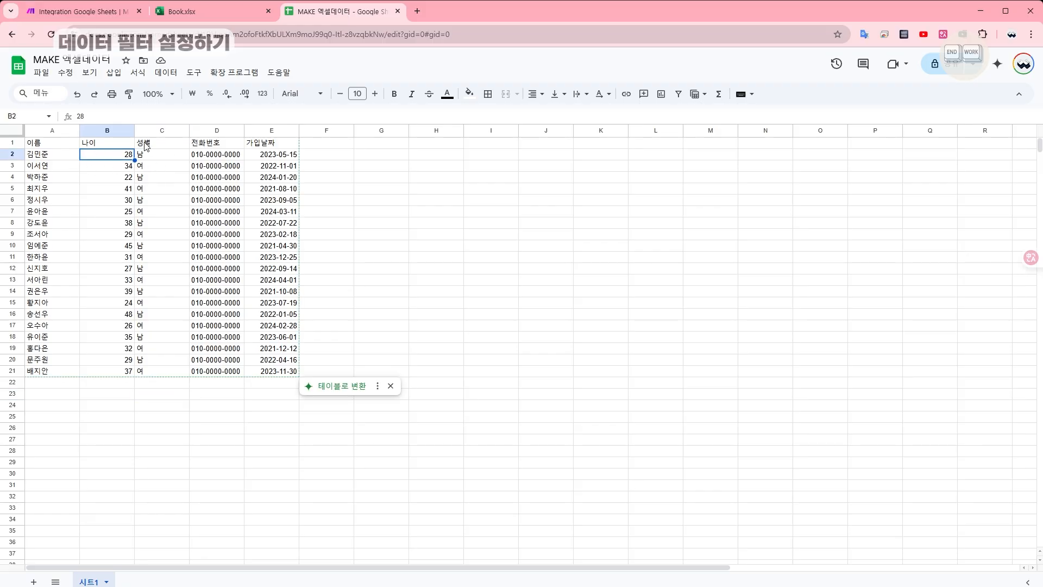
{"action": "left_click", "coordinate": [81, 11]}
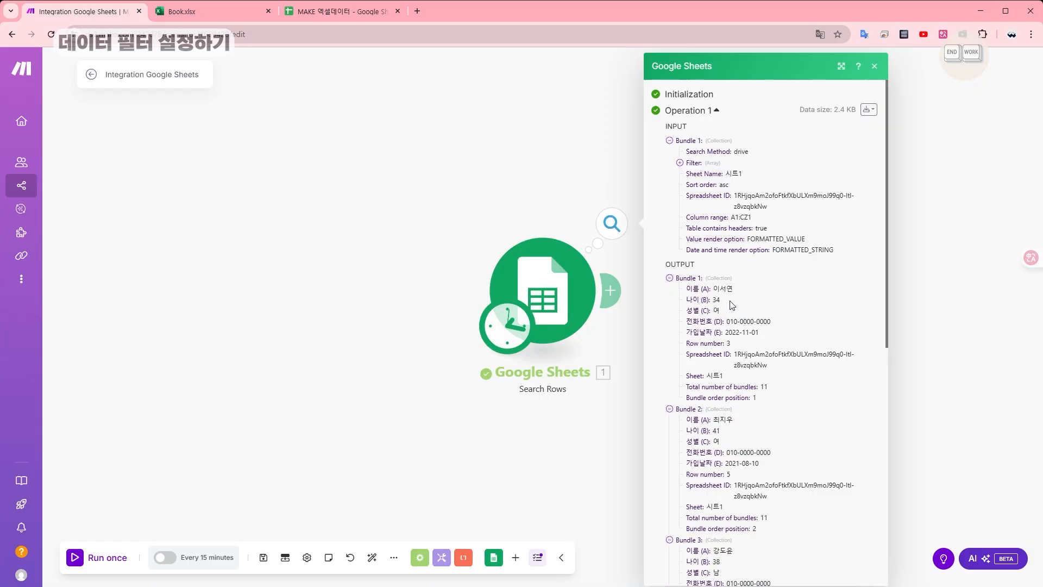
{"action": "scroll", "coordinate": [820, 375], "scroll_direction": "down", "scroll_amount": 5}
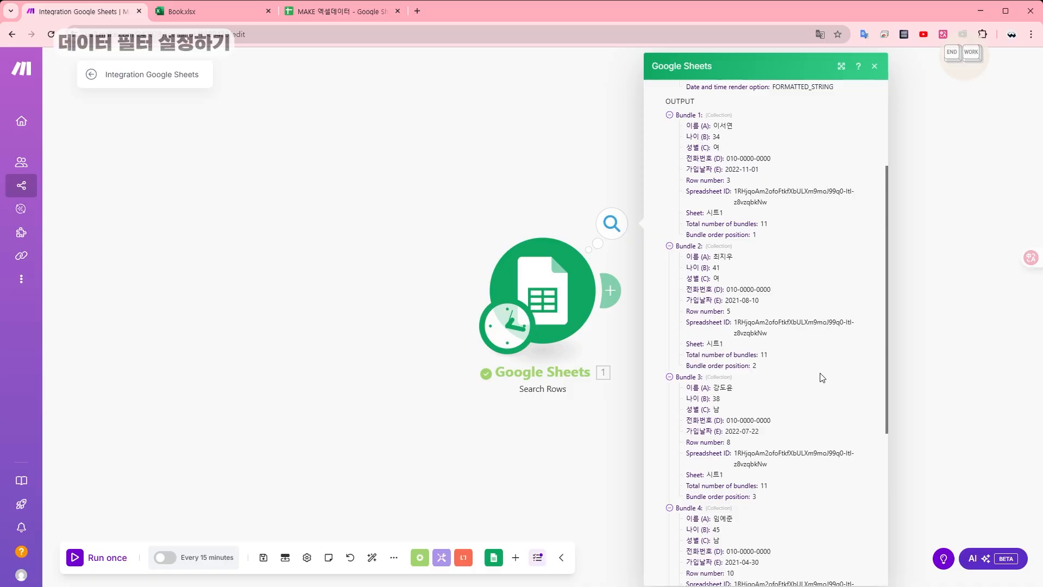
{"action": "scroll", "coordinate": [768, 404], "scroll_direction": "up", "scroll_amount": 5}
Remove the 나이 (B) filter rule from the Search Rows module and save the module.
{"action": "left_click", "coordinate": [583, 472]}
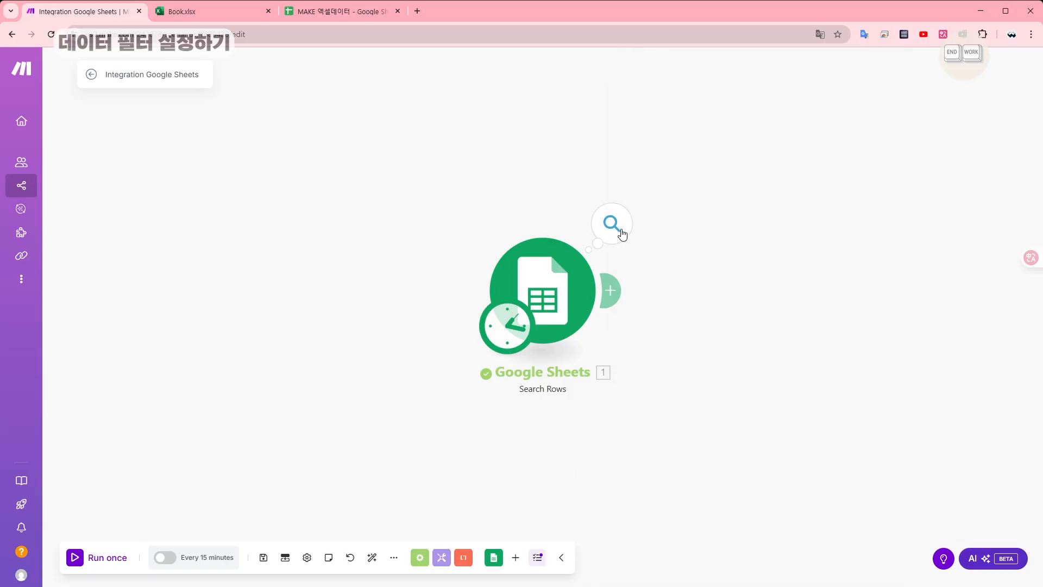
{"action": "left_click", "coordinate": [571, 279]}
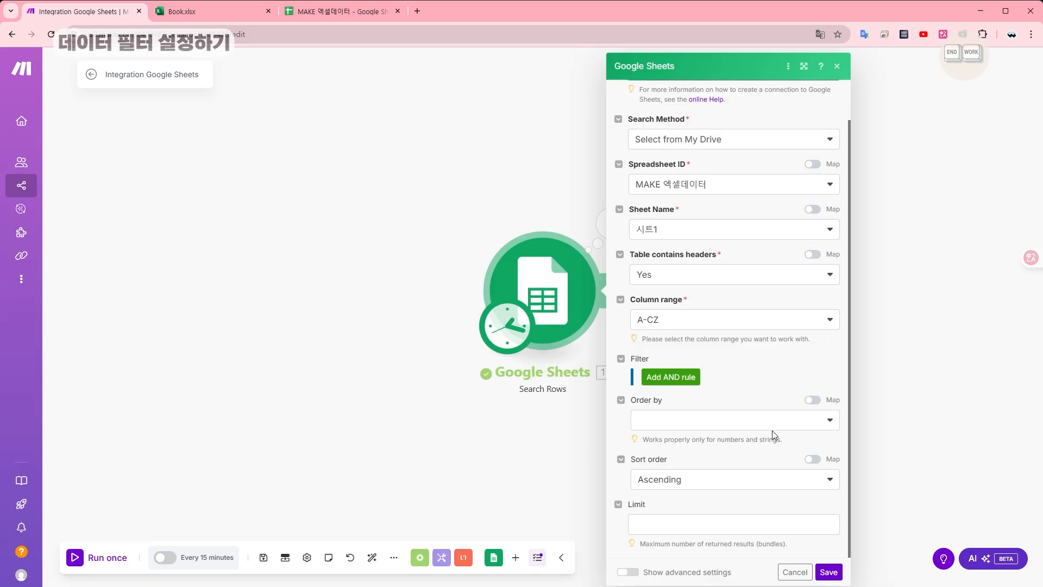
{"action": "left_click", "coordinate": [829, 573]}
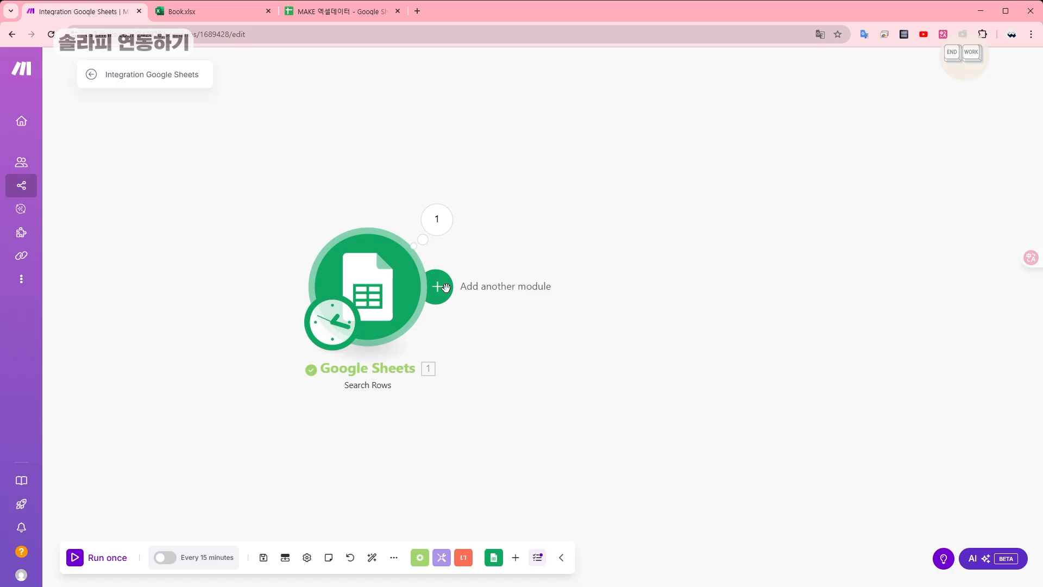
Add a Gmail Send an Email module after the Search Rows module.
{"action": "left_click", "coordinate": [445, 287]}
{"action": "type", "text": "ㅎ"}
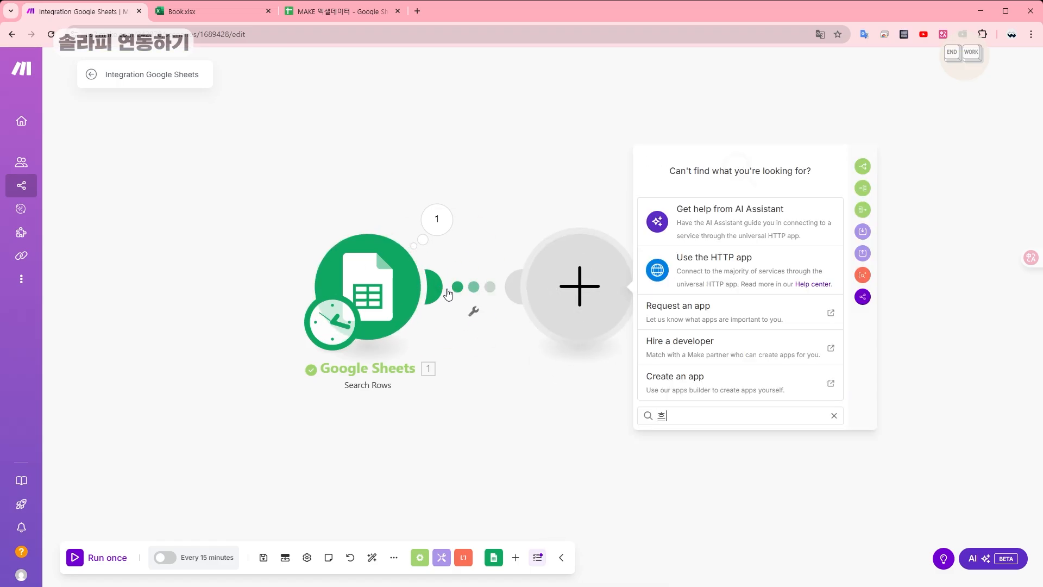
{"action": "key", "text": "BackSpace"}
{"action": "type", "text": "gmail"}
{"action": "left_click", "coordinate": [697, 189]}
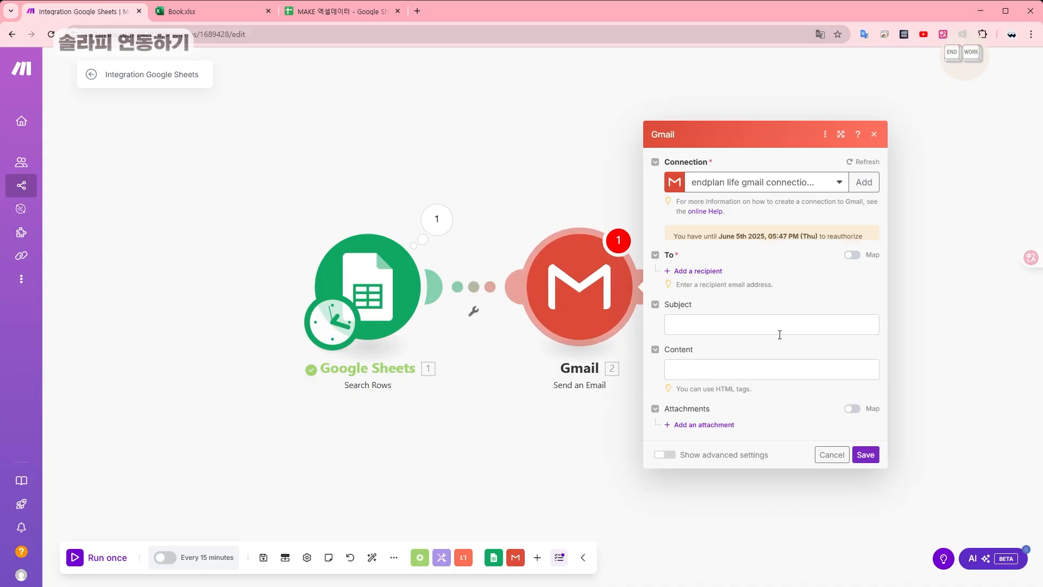
Map the Gmail module's recipient address to Search Rows column (F), look at its subject and content fields, and delete the module.
{"action": "left_click", "coordinate": [709, 270]}
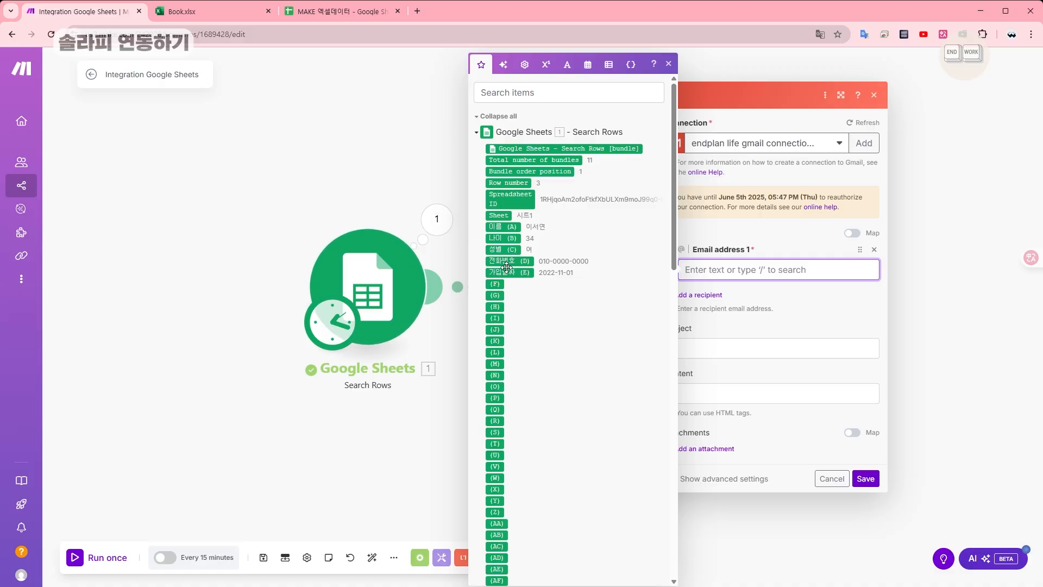
{"action": "left_click", "coordinate": [495, 284]}
{"action": "left_click", "coordinate": [755, 329]}
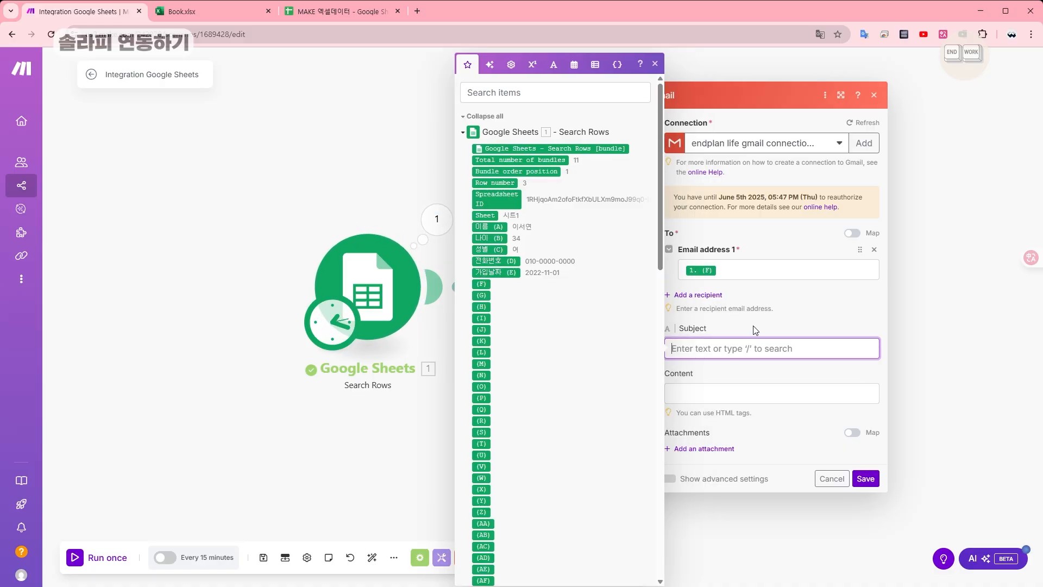
{"action": "left_click", "coordinate": [731, 389]}
{"action": "left_click", "coordinate": [770, 424]}
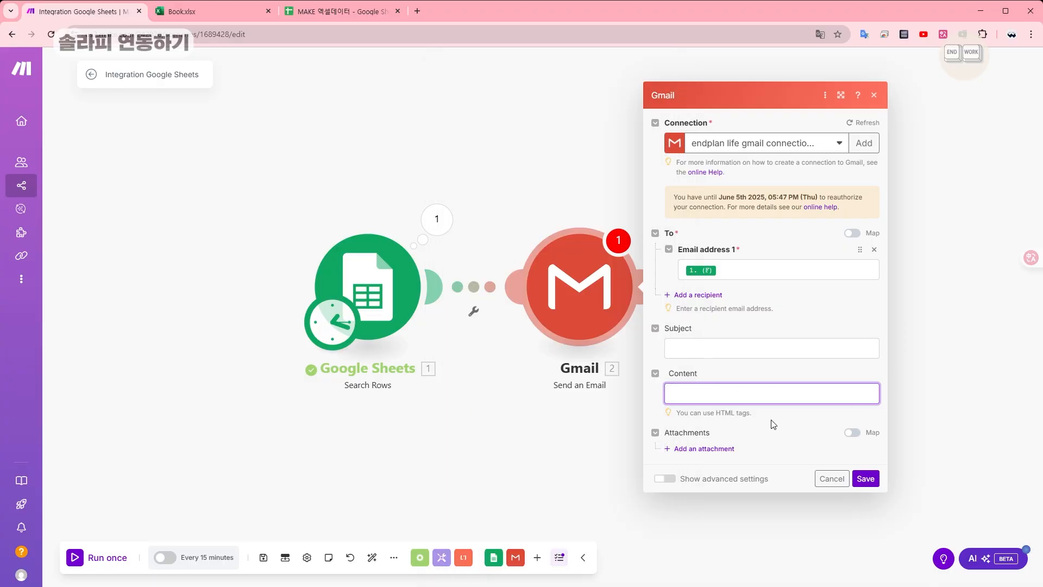
{"action": "left_click", "coordinate": [561, 261]}
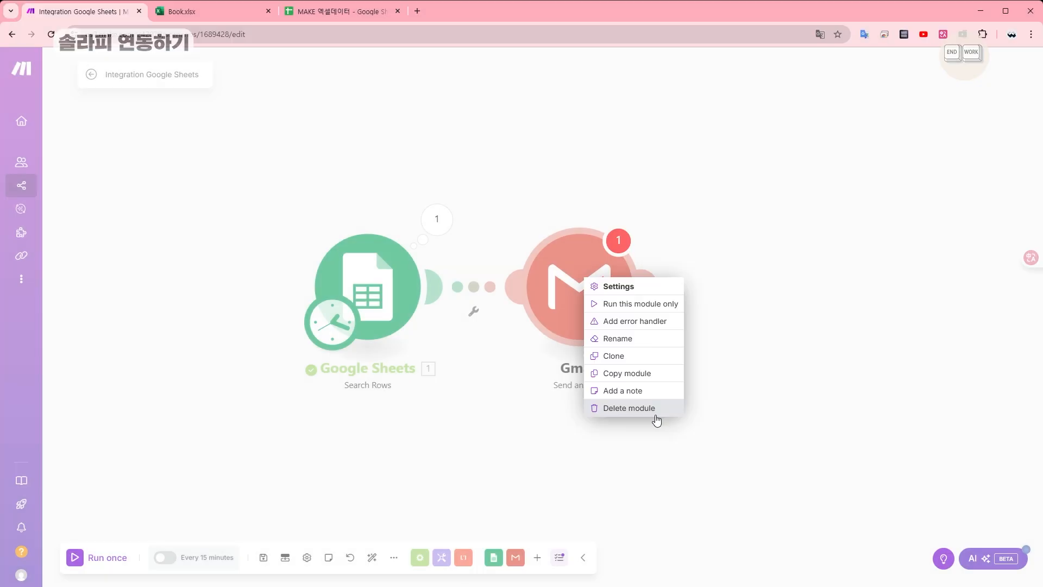
{"action": "left_click", "coordinate": [657, 414]}
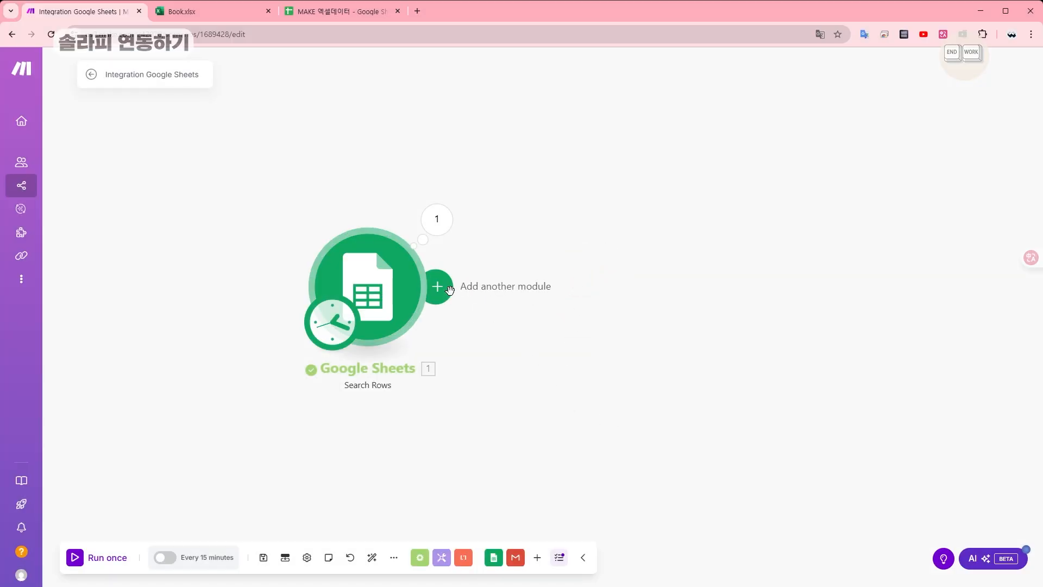
Add a SOLAPI Send a Text Message module after the Search Rows module.
{"action": "left_click", "coordinate": [438, 287]}
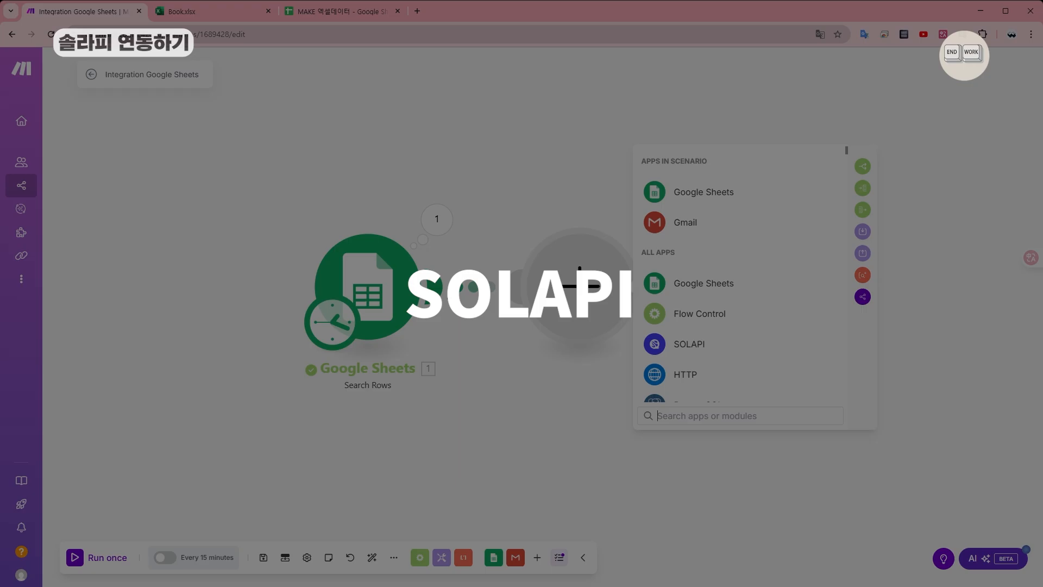
{"action": "left_click", "coordinate": [709, 351]}
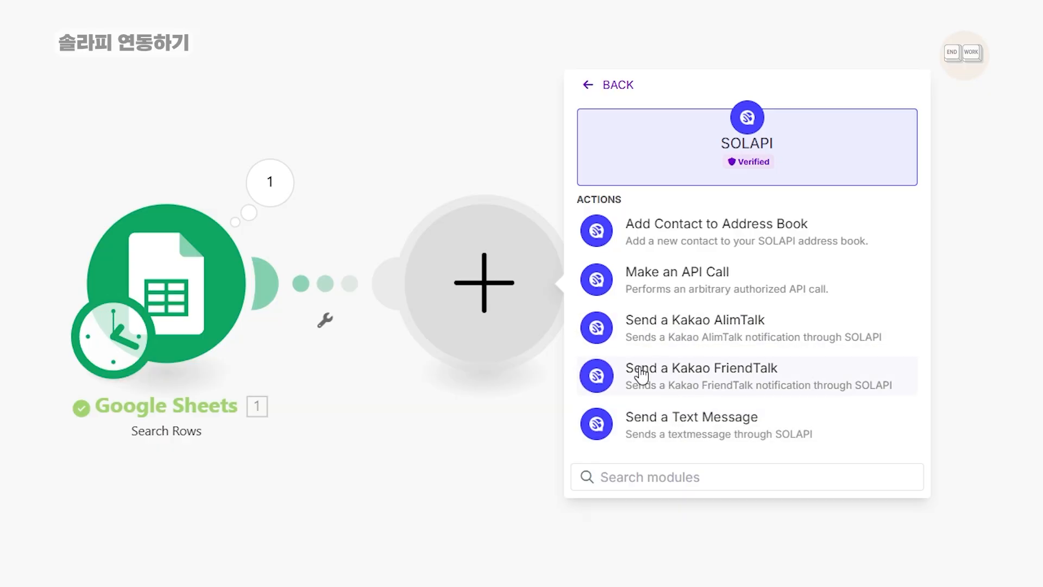
{"action": "left_click", "coordinate": [691, 419]}
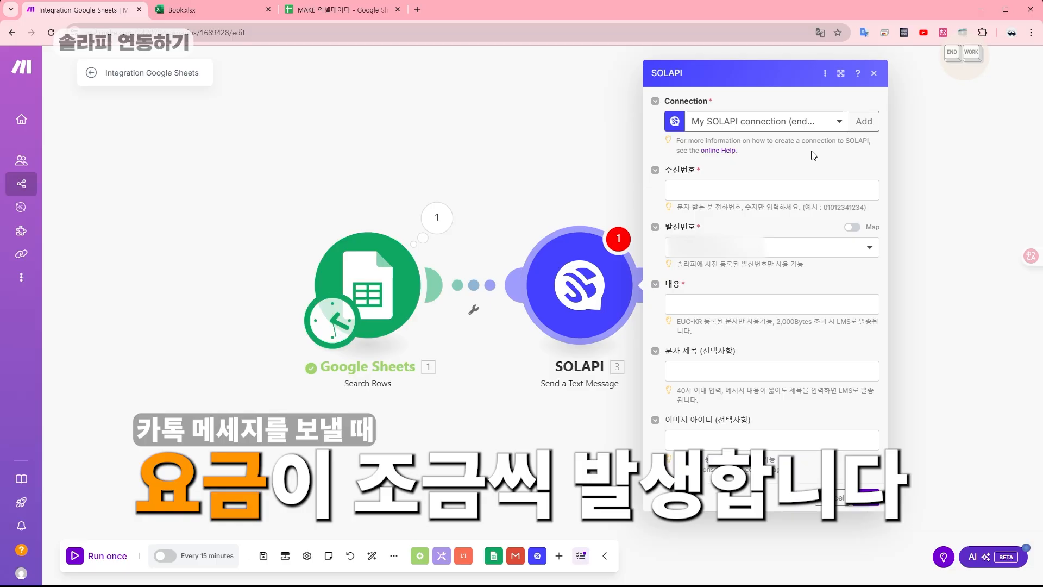
Check the 수신번호 format hint and insert a replace function there with Search Rows 전화번호 (D) as its text.
{"action": "left_click", "coordinate": [706, 197]}
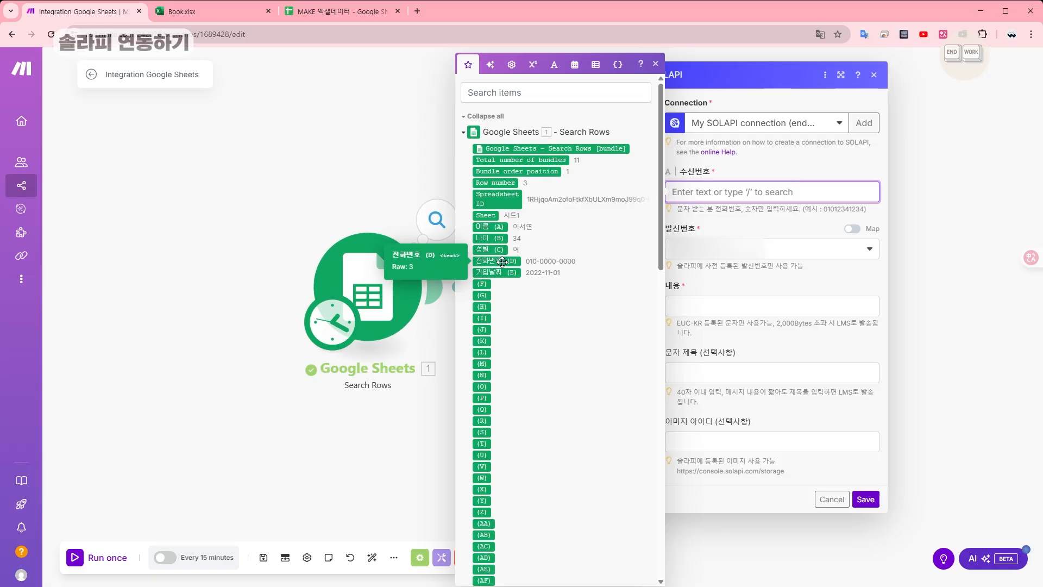
{"action": "left_click_drag", "start_coordinate": [707, 208], "coordinate": [750, 207]}
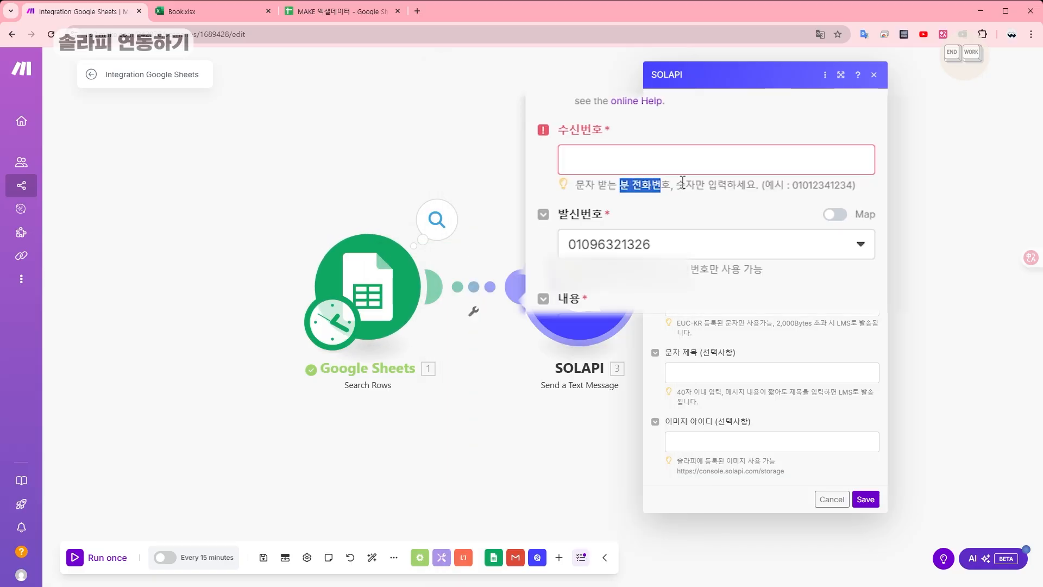
{"action": "left_click_drag", "start_coordinate": [683, 181], "coordinate": [864, 207]}
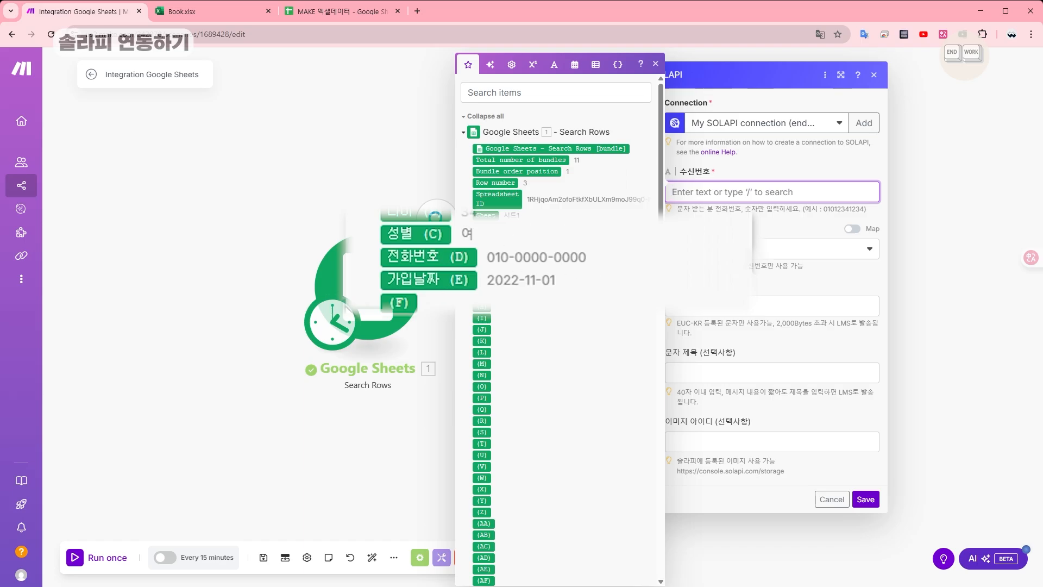
{"action": "left_click", "coordinate": [552, 64]}
{"action": "left_click", "coordinate": [476, 192]}
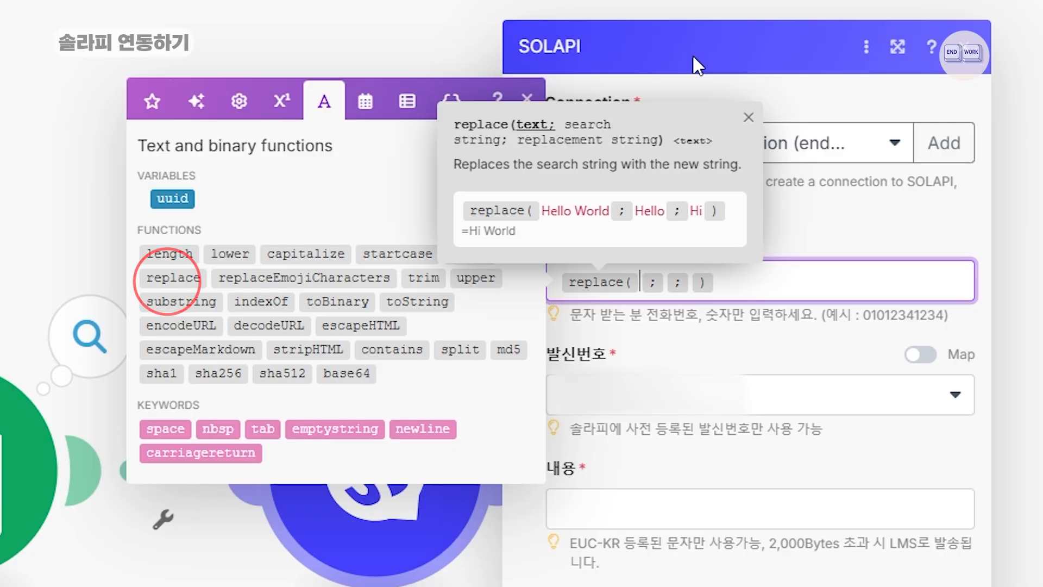
{"action": "left_click", "coordinate": [470, 103]}
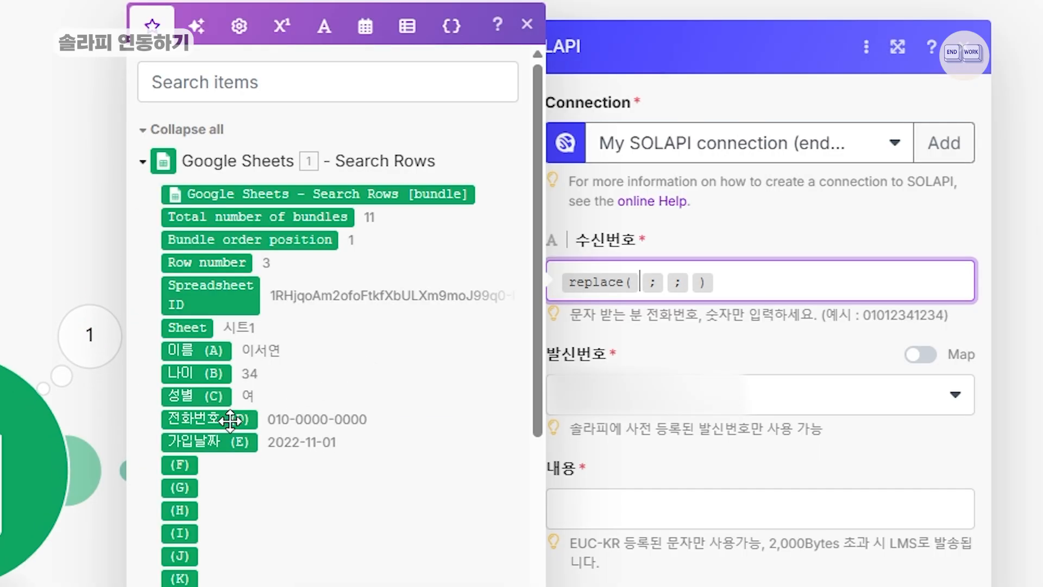
{"action": "left_click", "coordinate": [206, 419]}
Complete the 수신번호 replace function with "-" as the search string and emptystring as the replacement.
{"action": "left_click", "coordinate": [795, 282]}
{"action": "type", "text": "-"}
{"action": "left_click", "coordinate": [822, 281]}
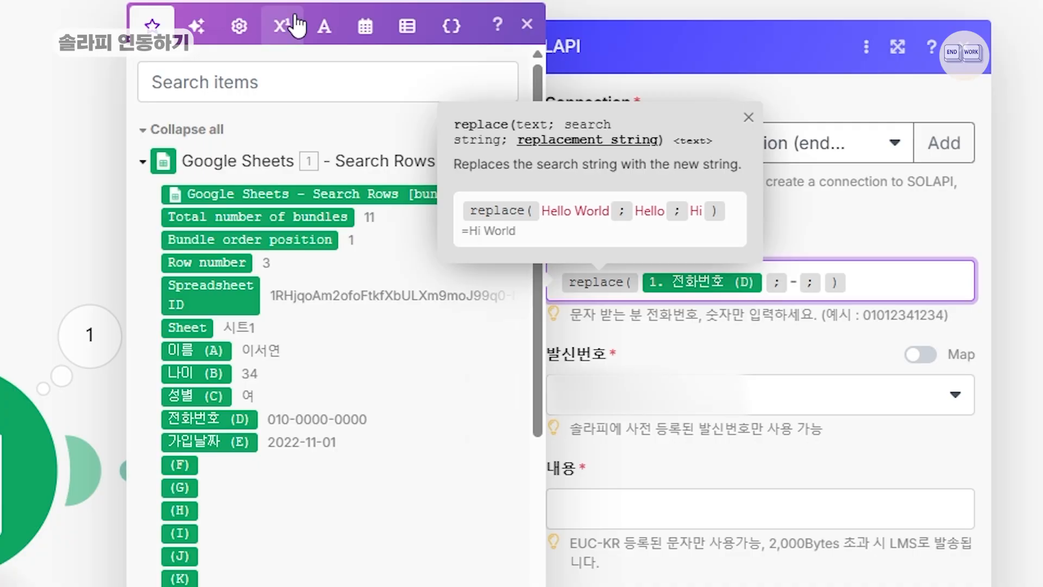
{"action": "left_click", "coordinate": [325, 26]}
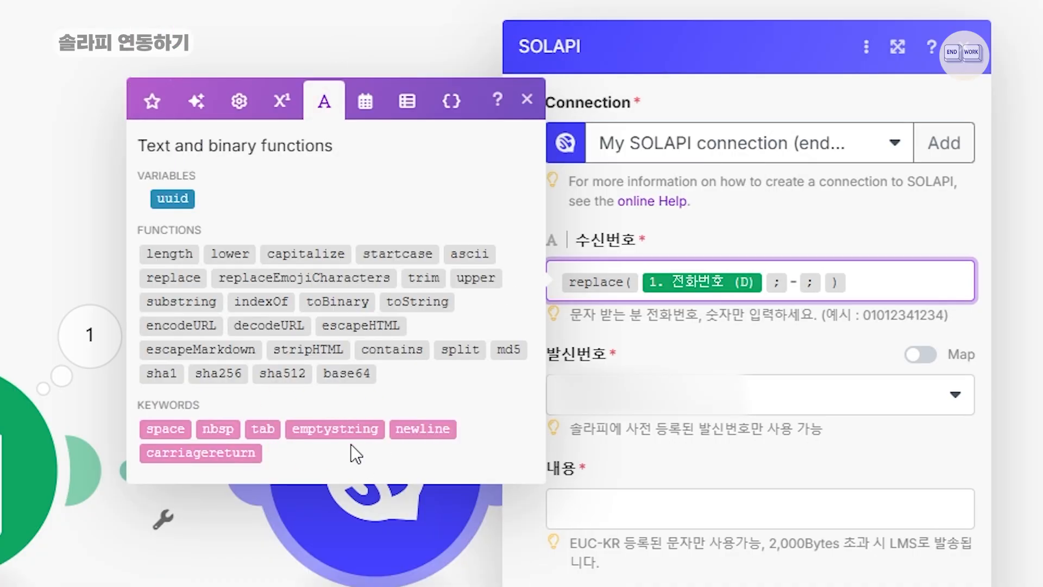
{"action": "left_click", "coordinate": [335, 430]}
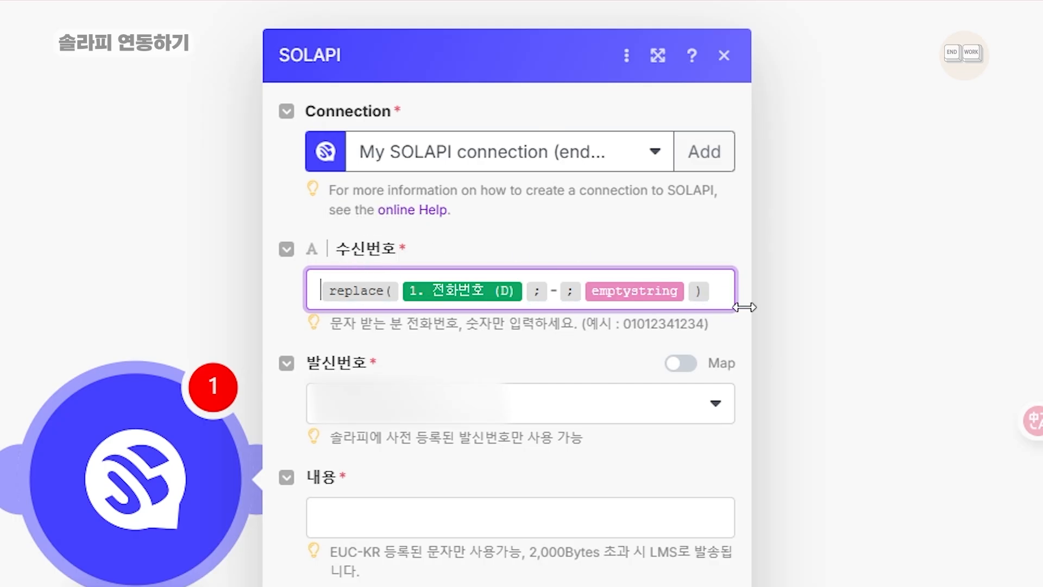
{"action": "mouse_move", "coordinate": [487, 292]}
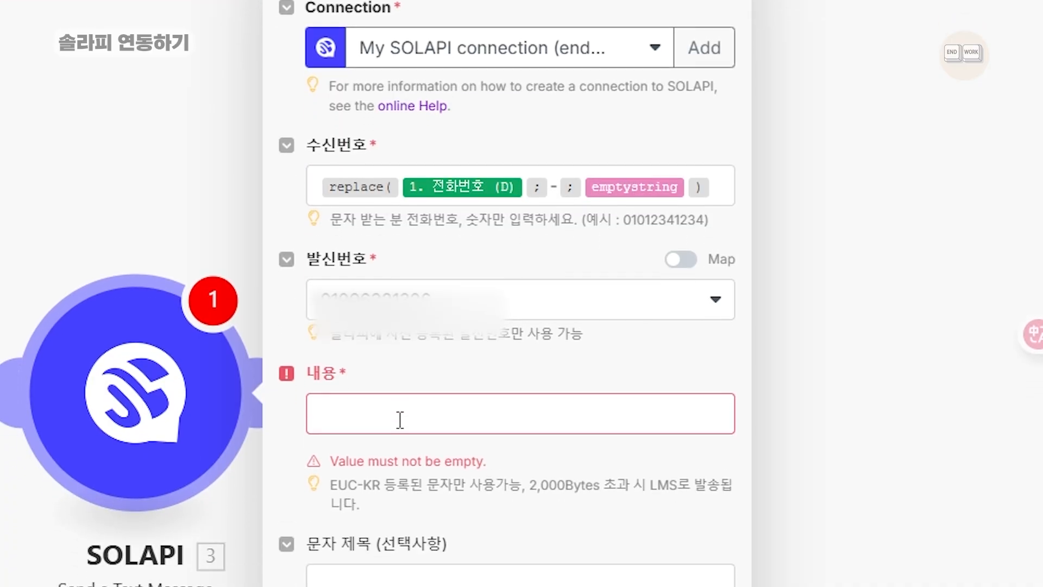
Look at the 내용 and 문자 제목 fields of the SOLAPI Send a Text Message module.
{"action": "left_click", "coordinate": [527, 524]}
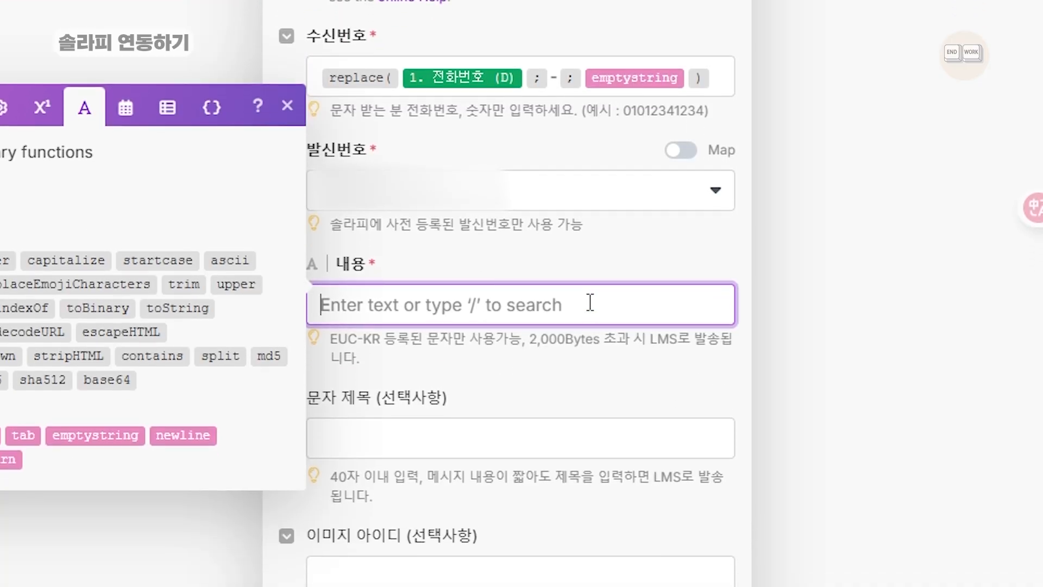
{"action": "left_click", "coordinate": [407, 373]}
{"action": "left_click", "coordinate": [459, 305]}
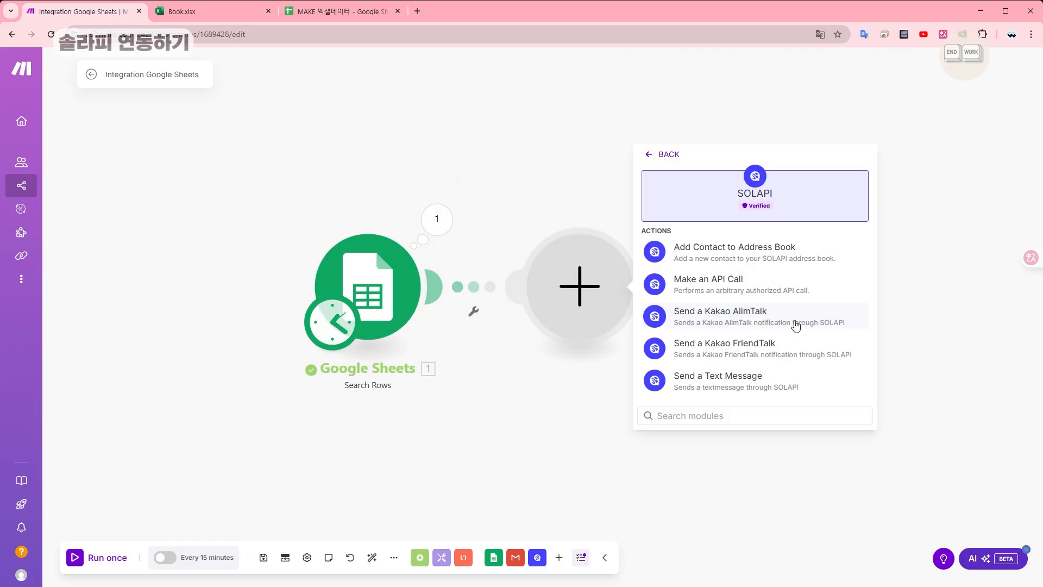
Add a SOLAPI Send a Kakao AlimTalk module after Search Rows and set its 카카오 채널 to endplan.
{"action": "left_click", "coordinate": [795, 325]}
{"action": "left_click", "coordinate": [789, 261]}
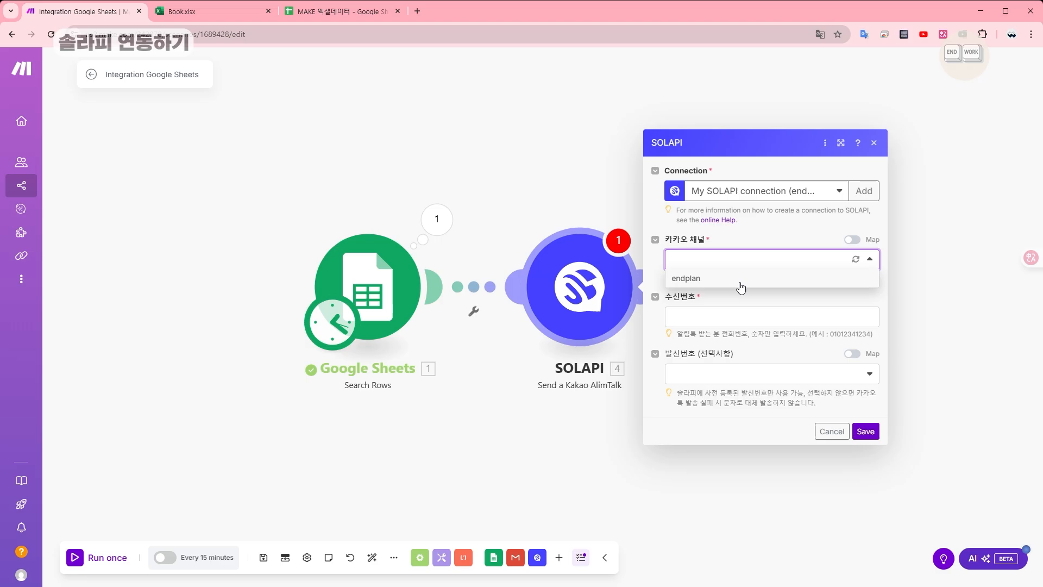
{"action": "left_click", "coordinate": [695, 281]}
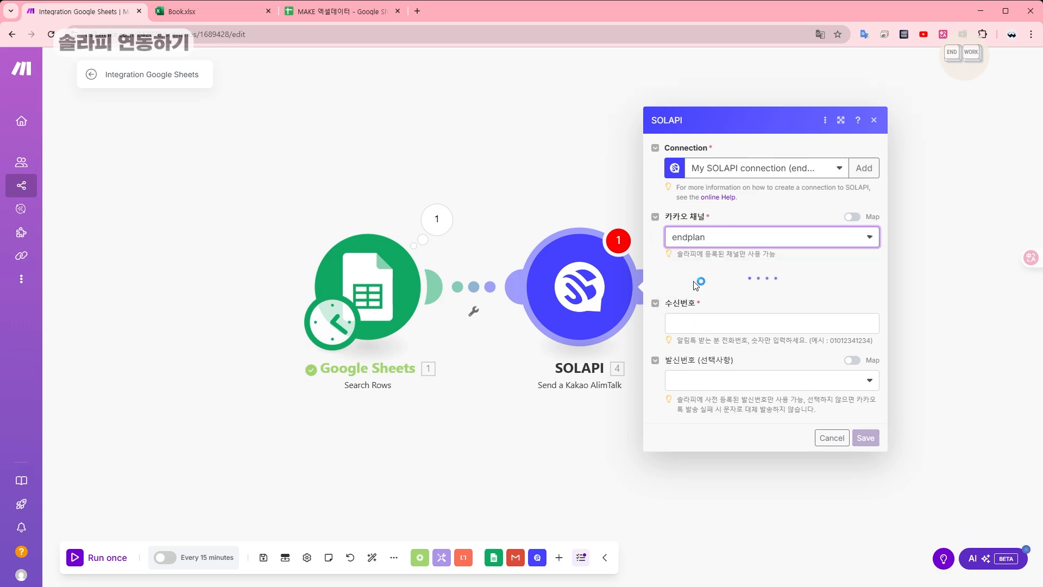
Set 알림톡 템플릿 to 챗GPT 전자책 발송 and check its #{이름} variable against the template on the SOLAPI site.
{"action": "left_click", "coordinate": [728, 292]}
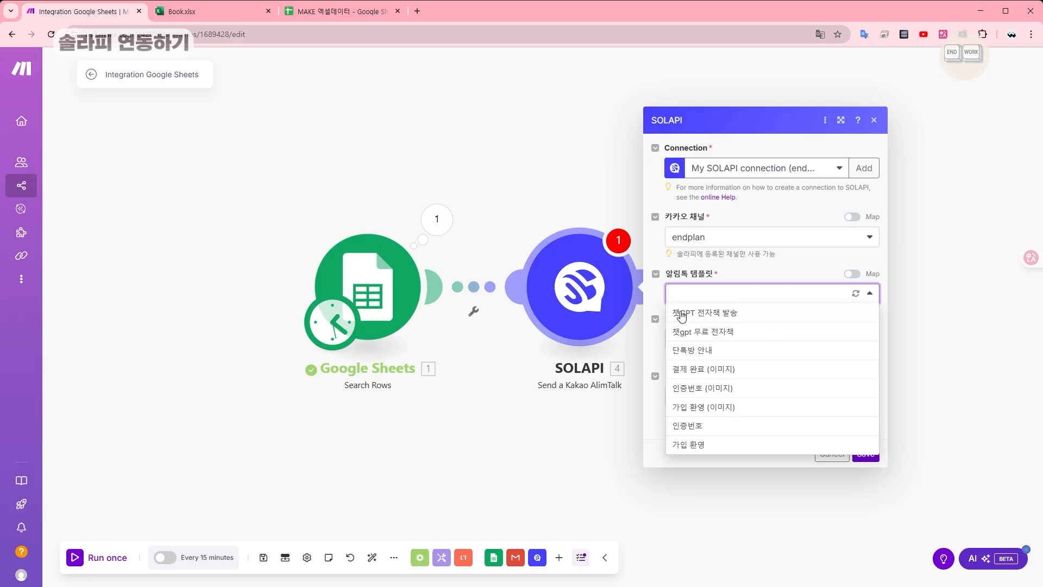
{"action": "left_click", "coordinate": [756, 276]}
{"action": "left_click", "coordinate": [767, 292]}
{"action": "left_click", "coordinate": [792, 277]}
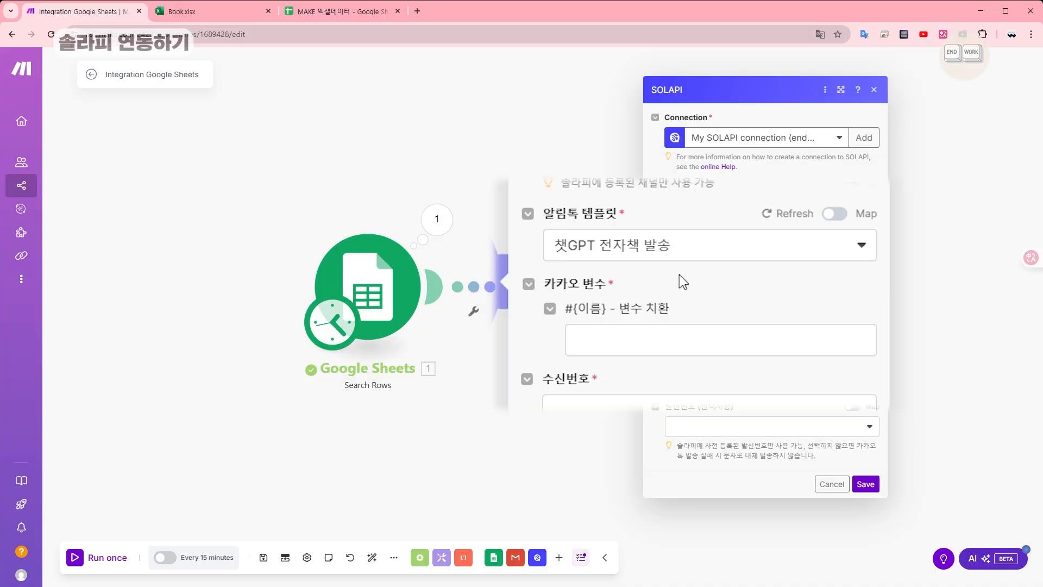
{"action": "left_click_drag", "start_coordinate": [566, 308], "coordinate": [662, 318]}
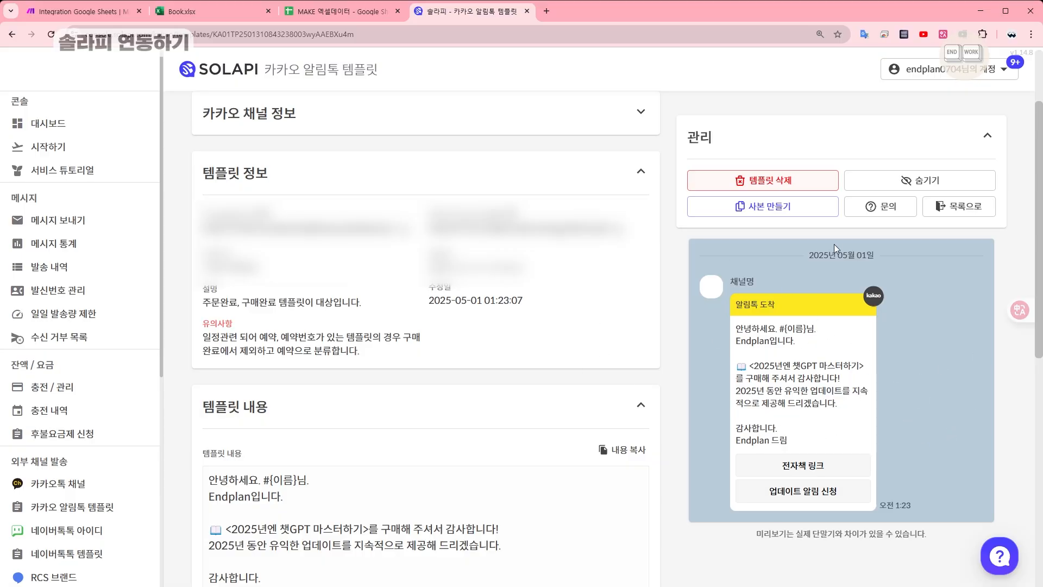
{"action": "left_click", "coordinate": [82, 11]}
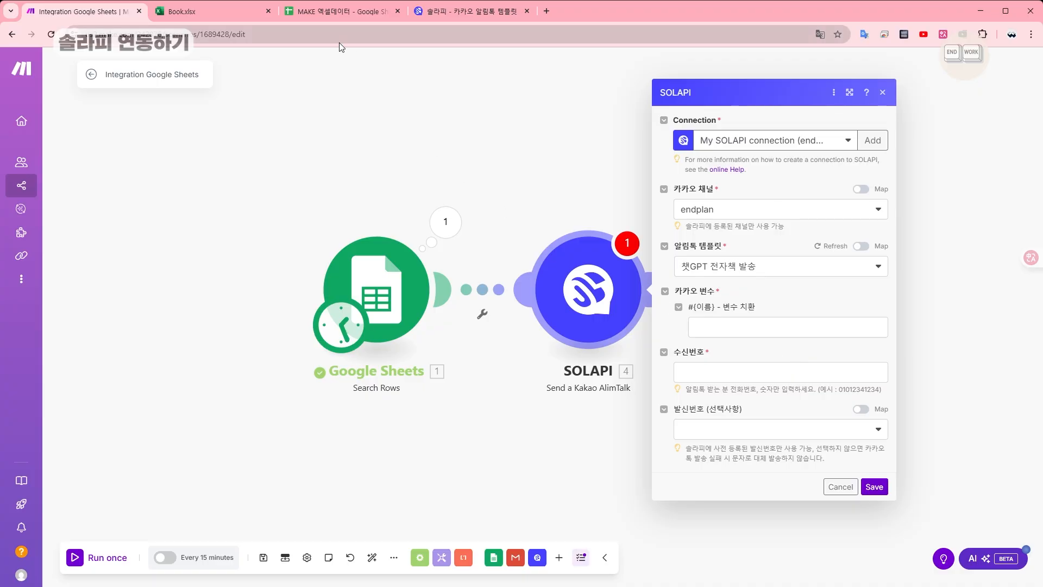
Switch to the MAKE 엑셀데이터 spreadsheet and enter a recipient's phone number in cell D2.
{"action": "left_click", "coordinate": [340, 11]}
{"action": "left_click", "coordinate": [234, 159]}
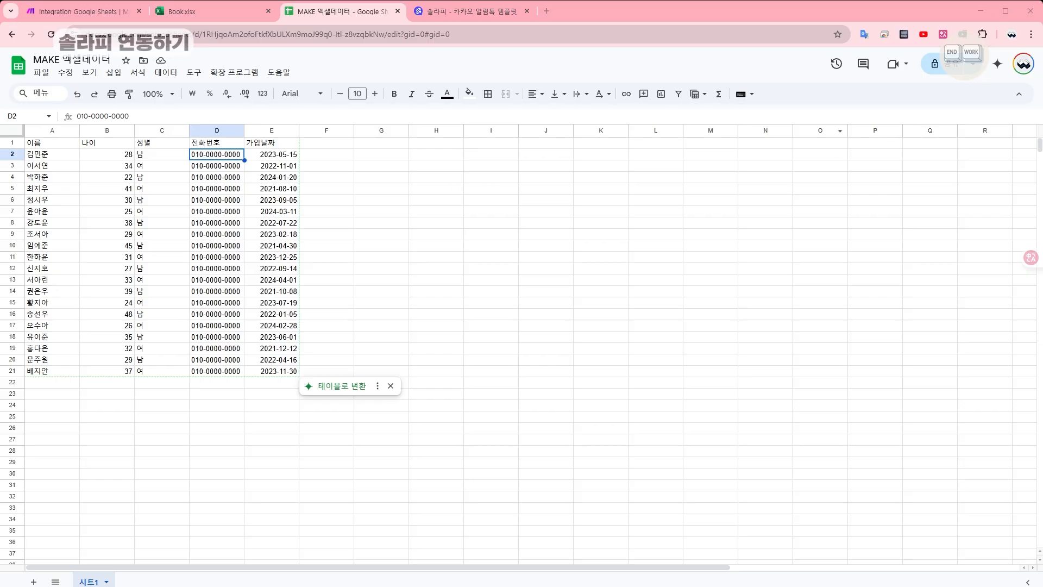
{"action": "double_click", "coordinate": [229, 155]}
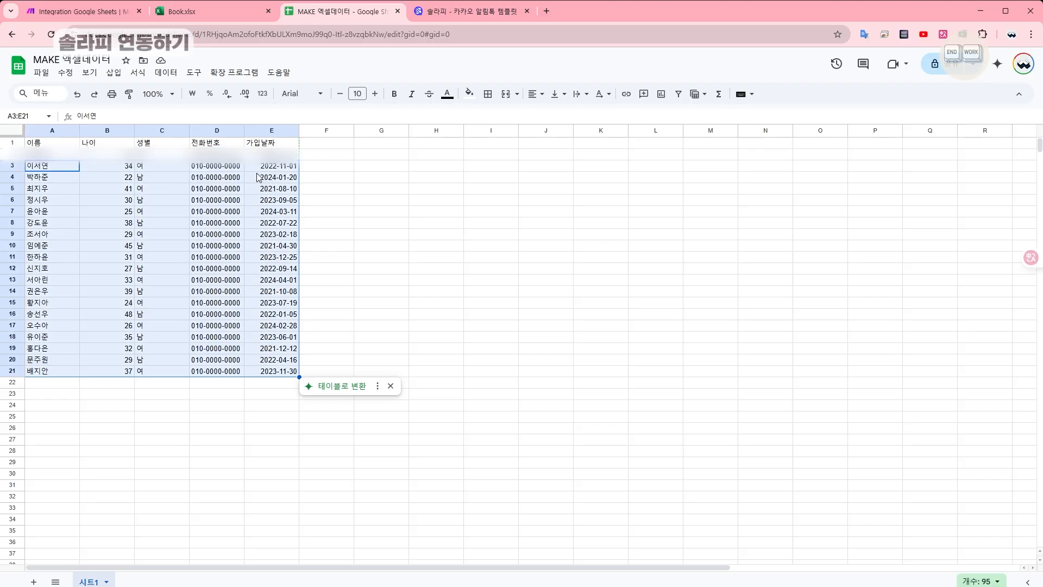
{"action": "left_click", "coordinate": [194, 188]}
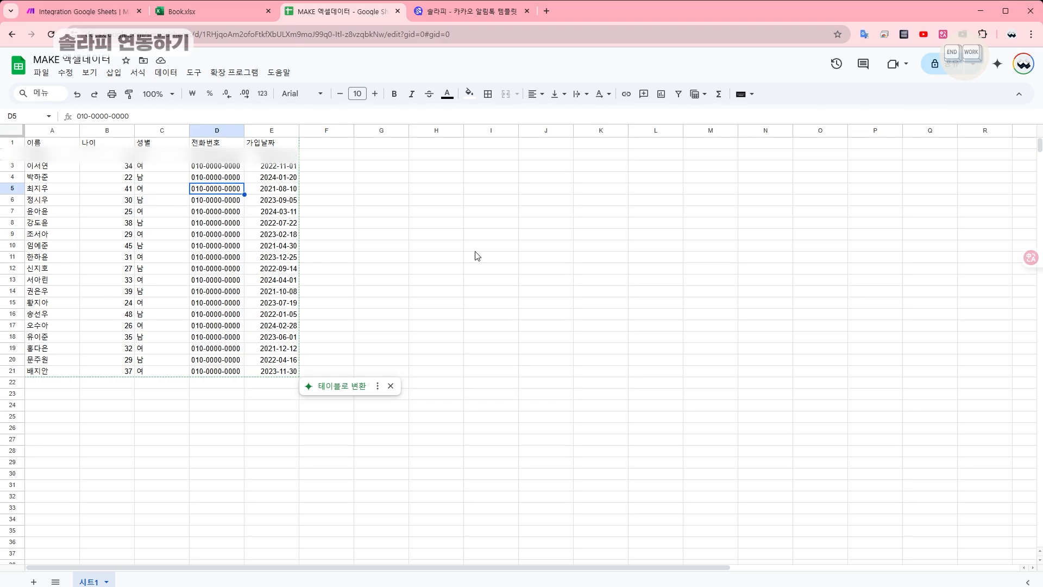
Back in Make, filter Search Rows to rows whose 전화번호 (D) is Not equal to the placeholder phone number, and save the module.
{"action": "left_click", "coordinate": [130, 11]}
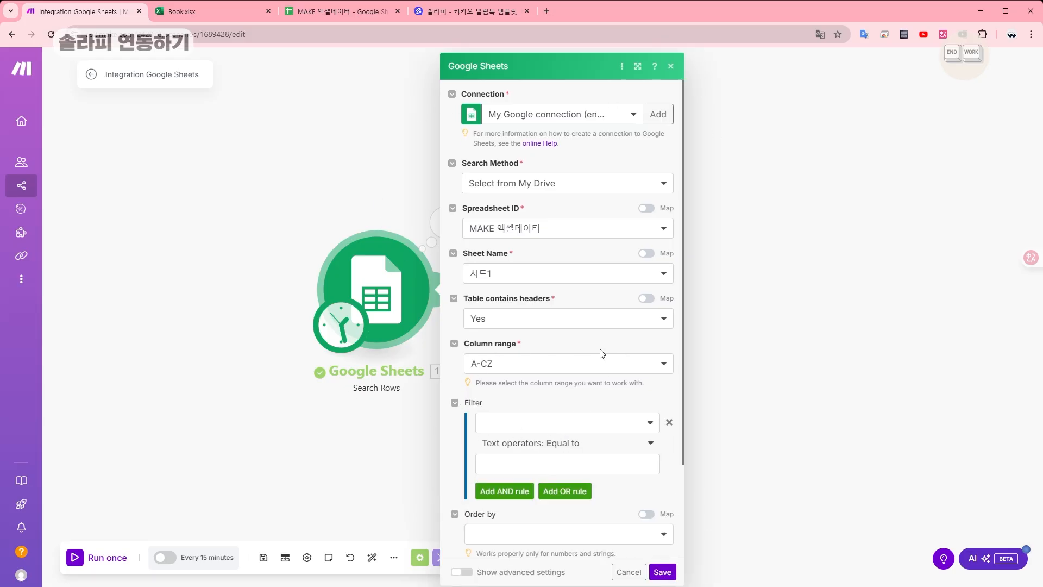
{"action": "scroll", "coordinate": [575, 403], "scroll_direction": "down", "scroll_amount": 2}
{"action": "left_click", "coordinate": [570, 310]}
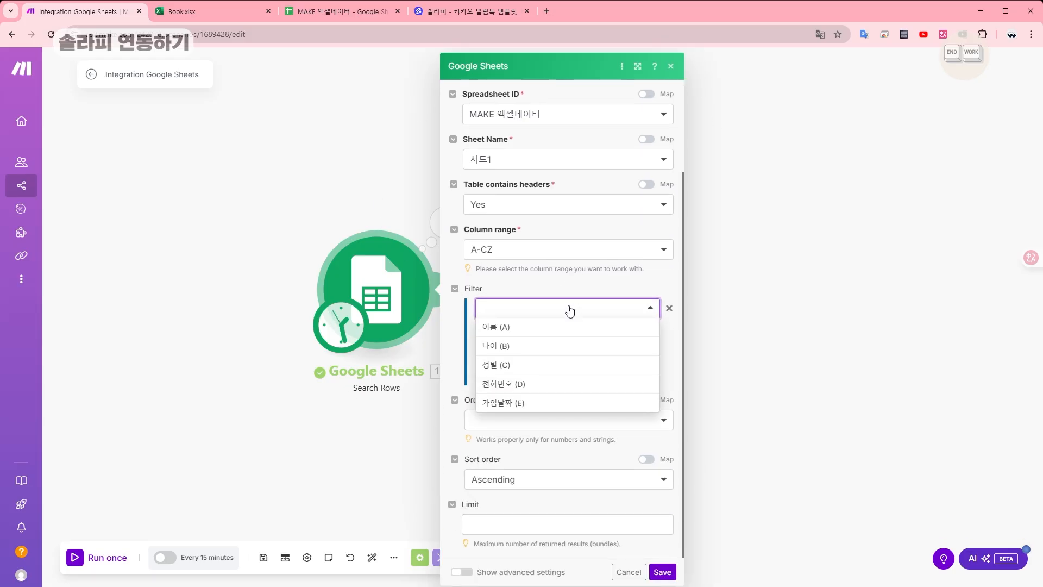
{"action": "left_click", "coordinate": [566, 379]}
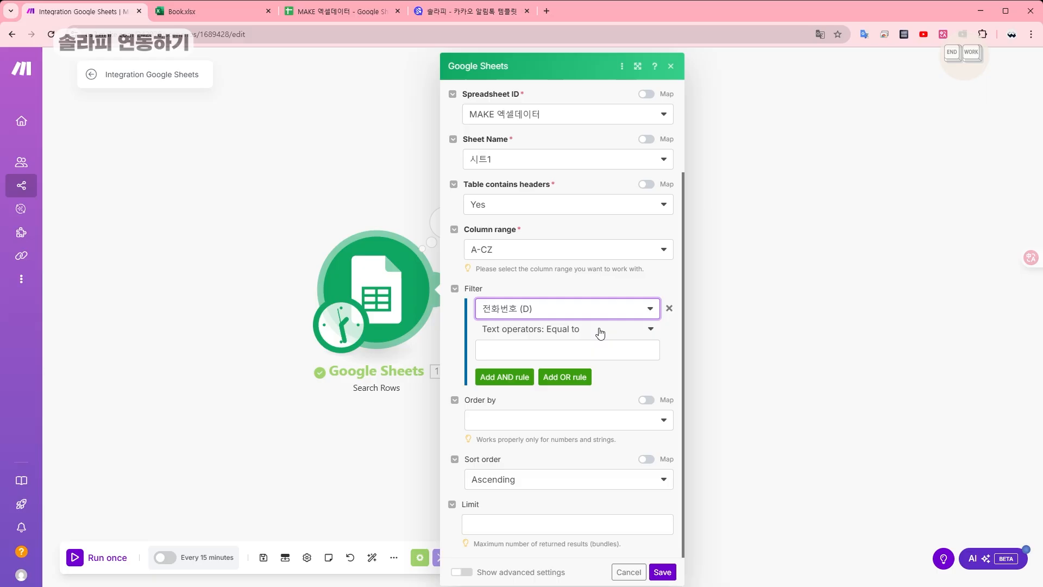
{"action": "left_click", "coordinate": [500, 350]}
{"action": "left_click", "coordinate": [543, 329]}
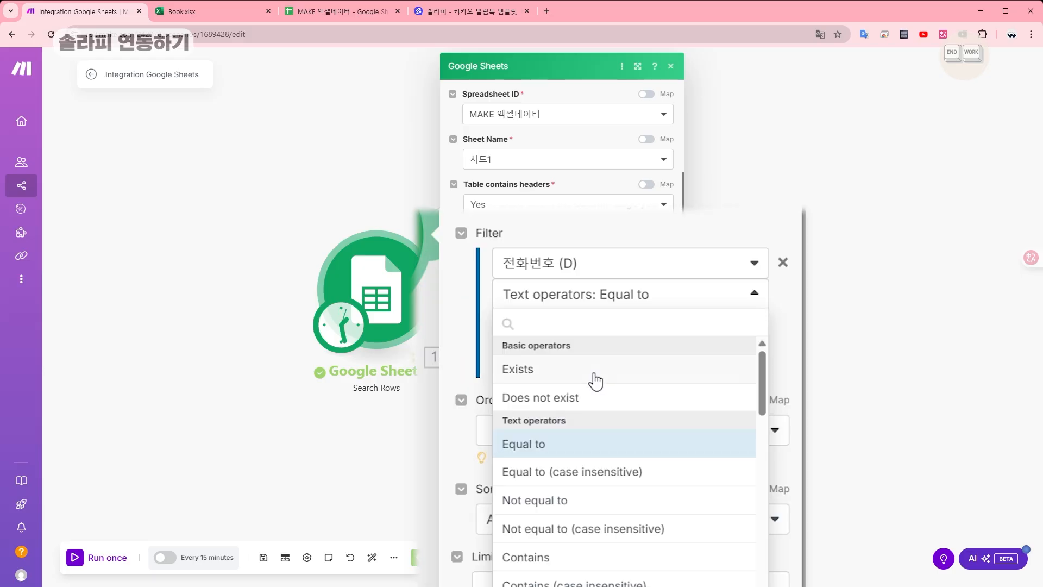
{"action": "left_click", "coordinate": [561, 504]}
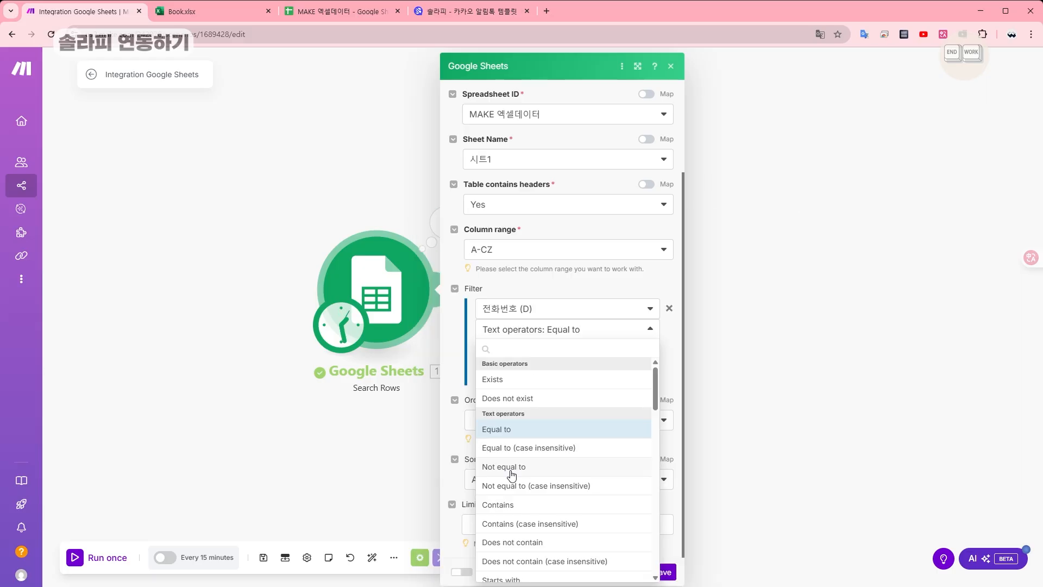
{"action": "left_click", "coordinate": [542, 349]}
{"action": "type", "text": "0"}
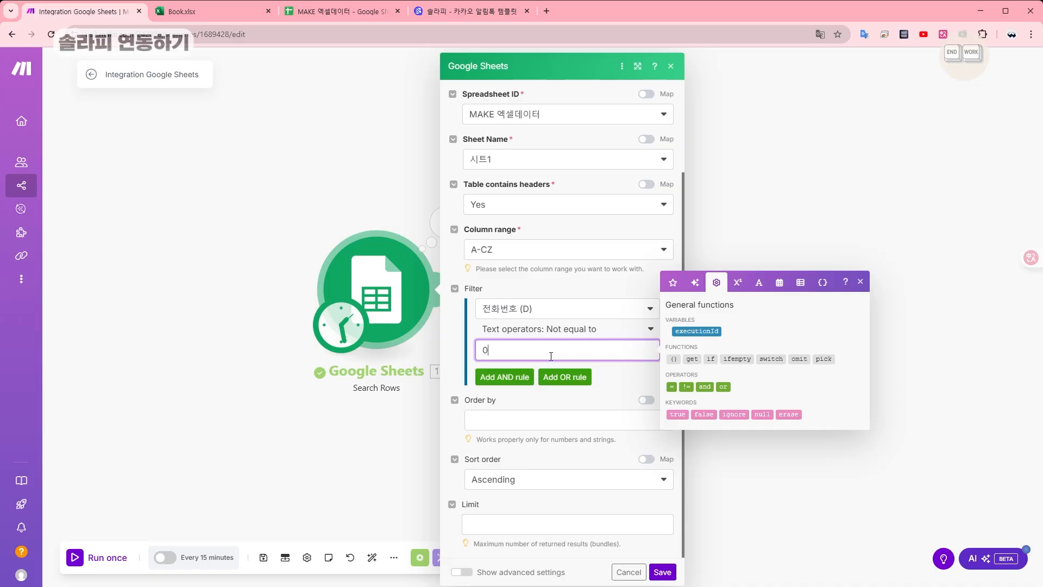
{"action": "type", "text": "10-0000-0000"}
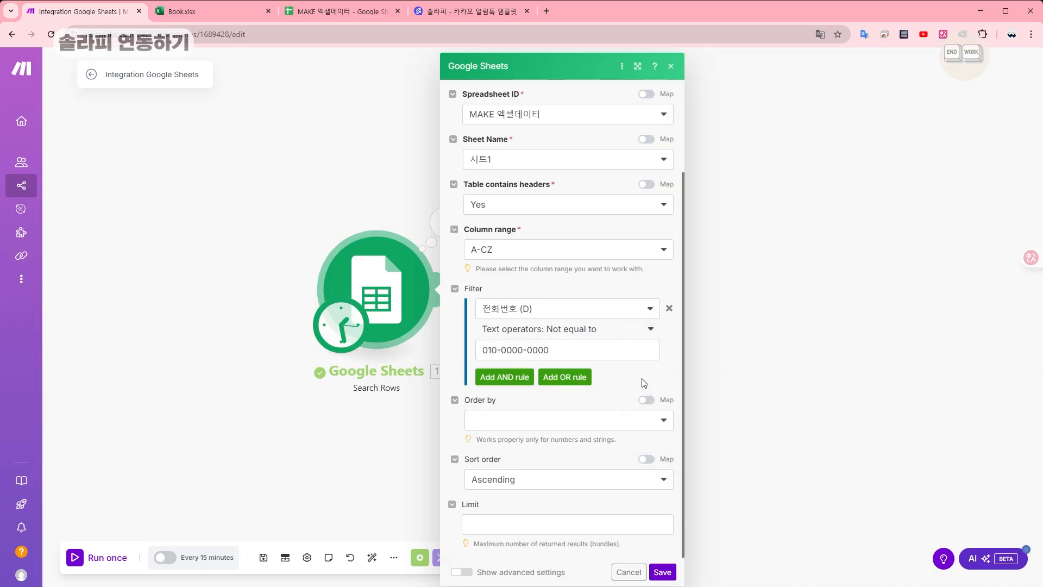
{"action": "left_click", "coordinate": [662, 572]}
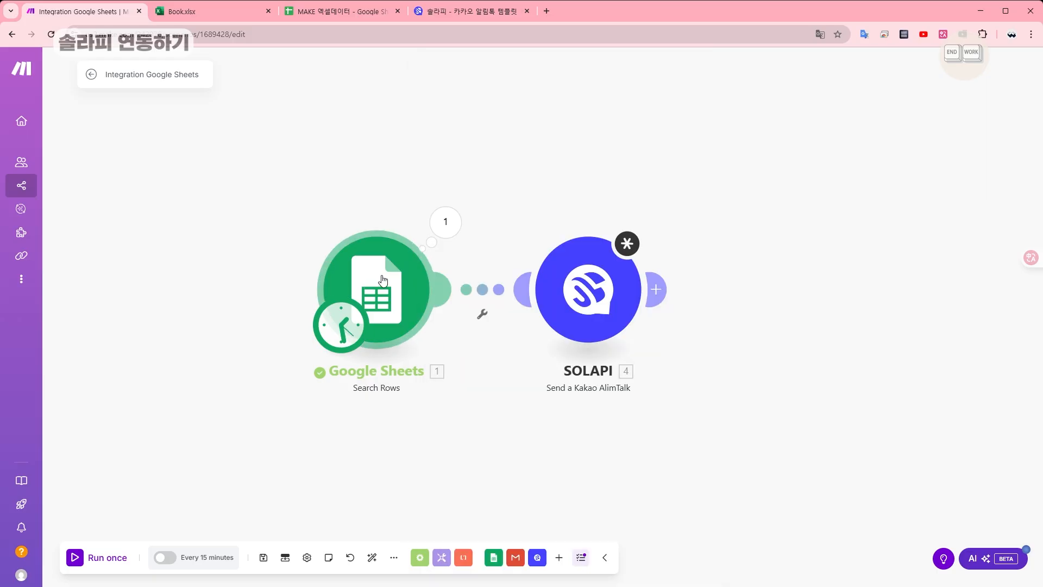
Run only the Search Rows module and inspect the phone number in its output bundle.
{"action": "right_click", "coordinate": [387, 280]}
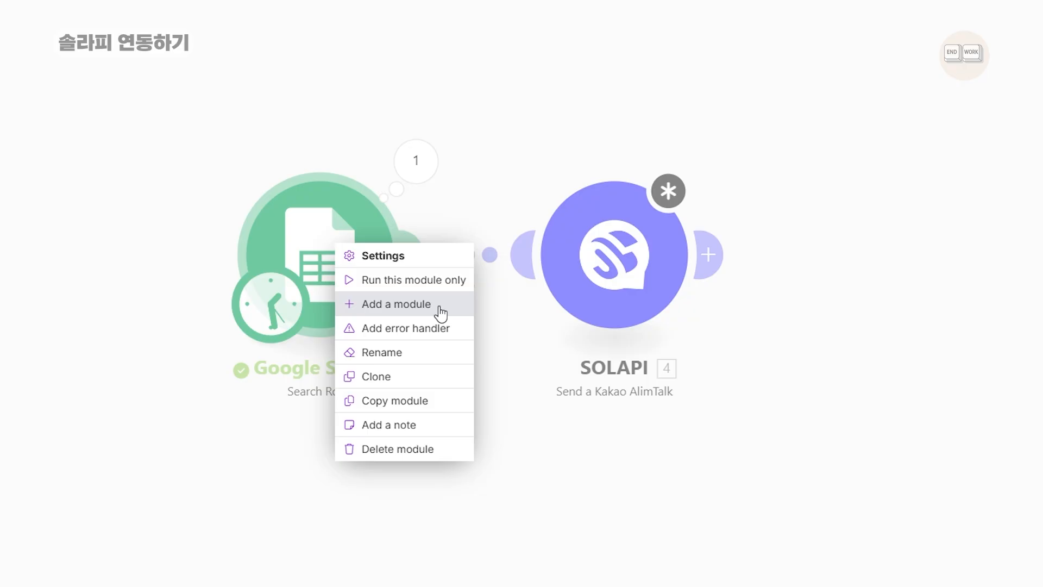
{"action": "left_click", "coordinate": [437, 294]}
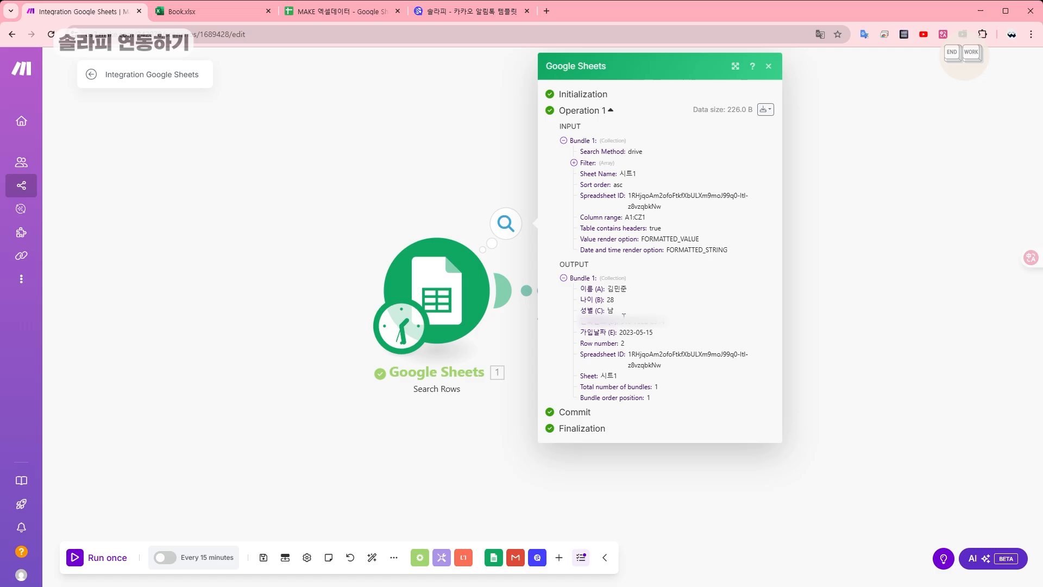
{"action": "left_click_drag", "start_coordinate": [620, 324], "coordinate": [666, 325]}
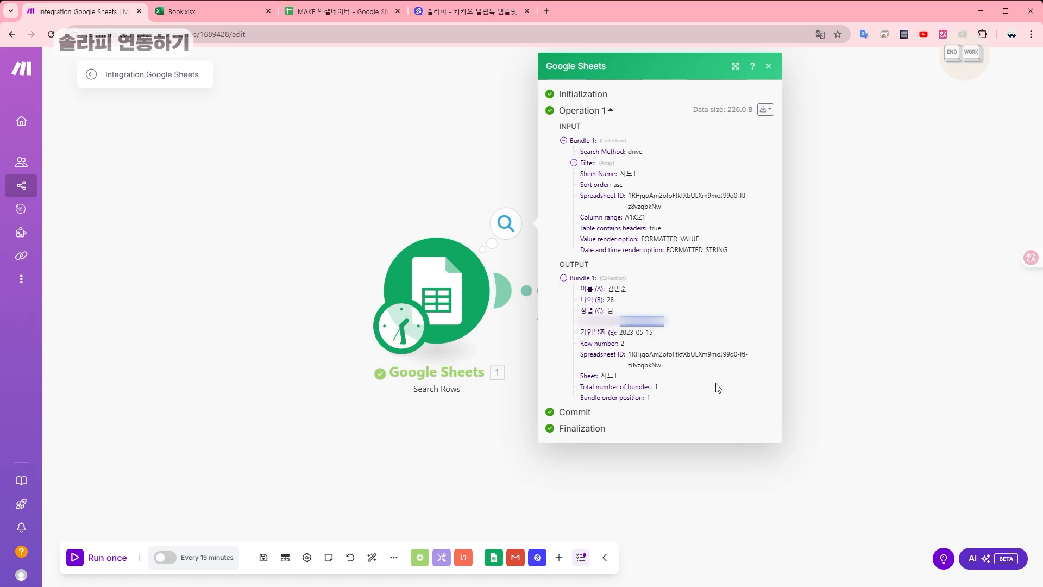
{"action": "left_click", "coordinate": [668, 383]}
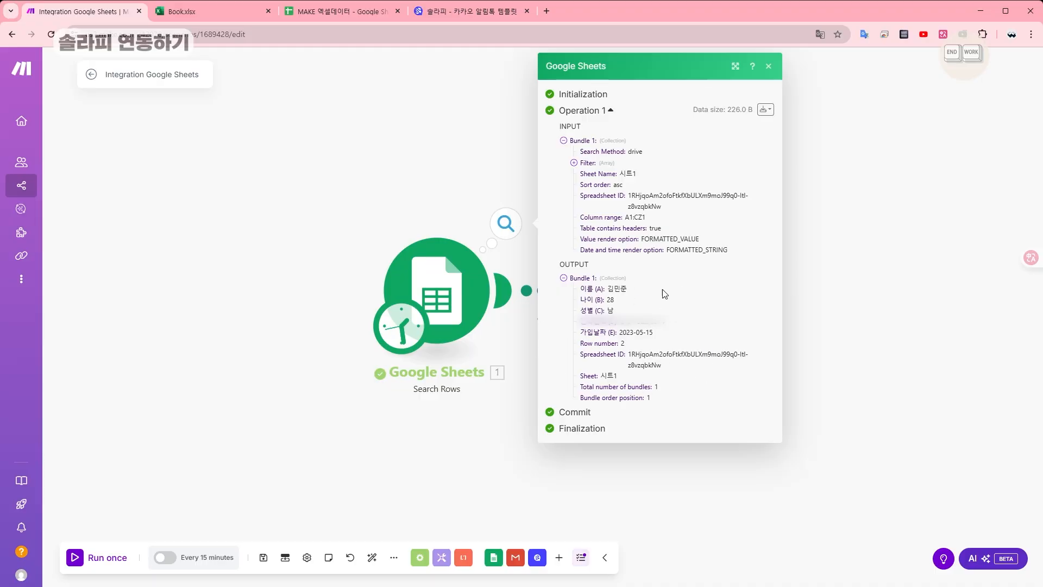
{"action": "left_click", "coordinate": [846, 368]}
Map the AlimTalk module's #{이름} variable to Search Rows 이름 (A).
{"action": "left_click", "coordinate": [646, 288]}
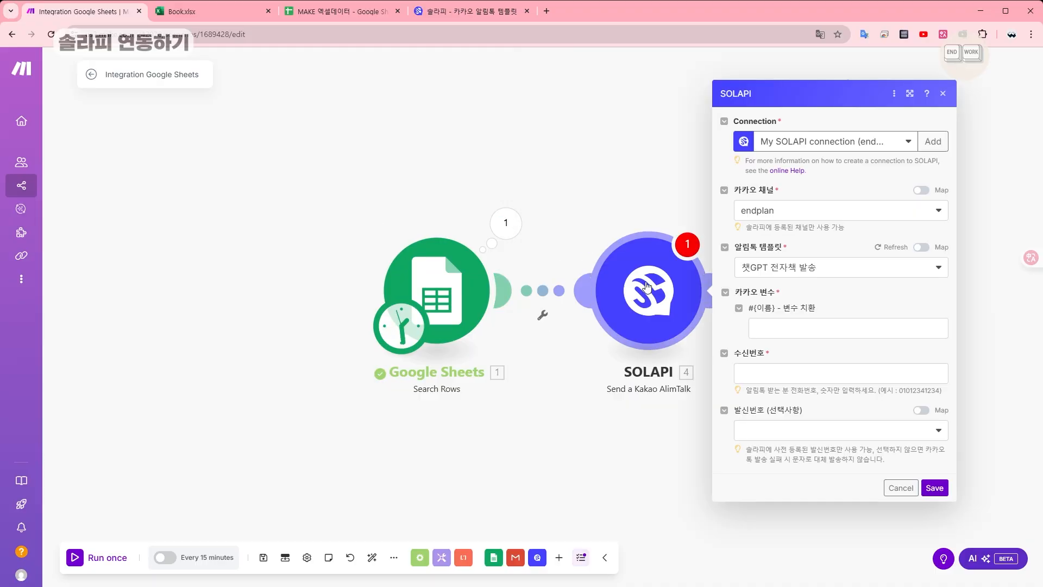
{"action": "left_click", "coordinate": [821, 332]}
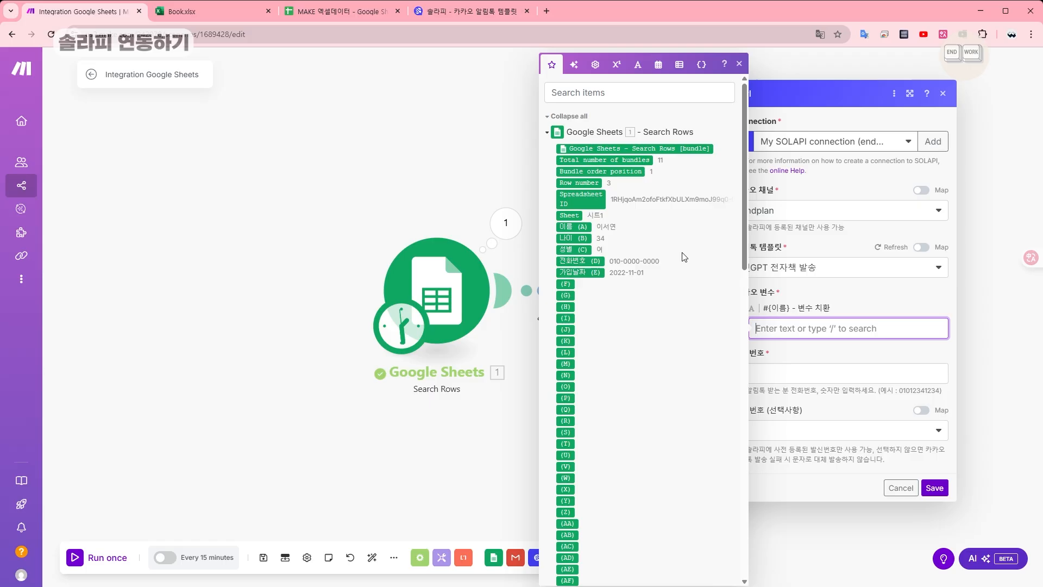
{"action": "left_click", "coordinate": [570, 227]}
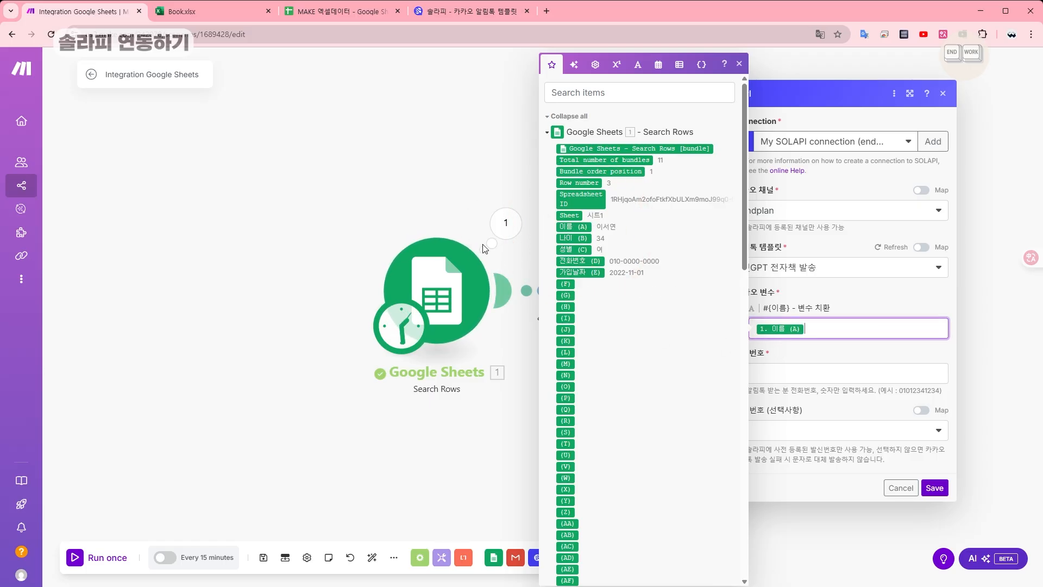
{"action": "left_click", "coordinate": [829, 347]}
{"action": "left_click_drag", "start_coordinate": [816, 330], "coordinate": [746, 333]}
{"action": "left_click", "coordinate": [435, 109]}
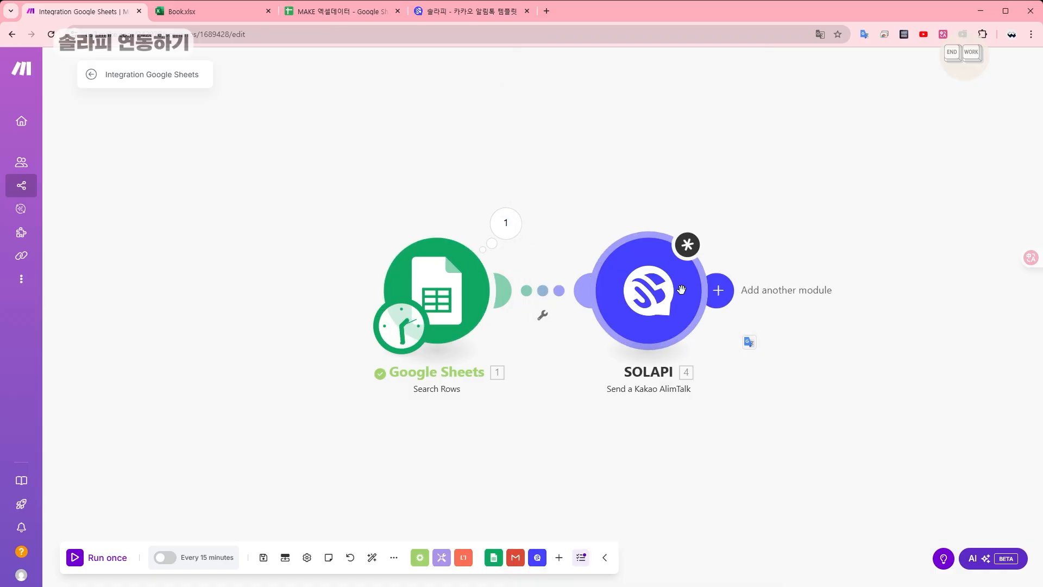
Map the AlimTalk module's 수신번호 directly to Search Rows 전화번호 (D) and save it.
{"action": "left_click", "coordinate": [716, 290]}
{"action": "left_click", "coordinate": [678, 453]}
{"action": "left_click", "coordinate": [545, 254]}
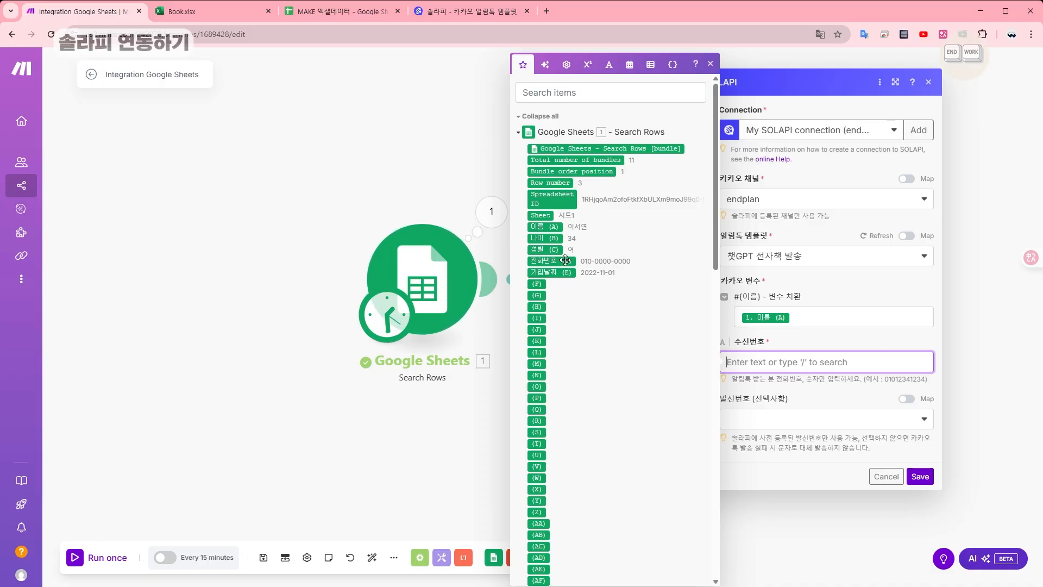
{"action": "left_click", "coordinate": [549, 261]}
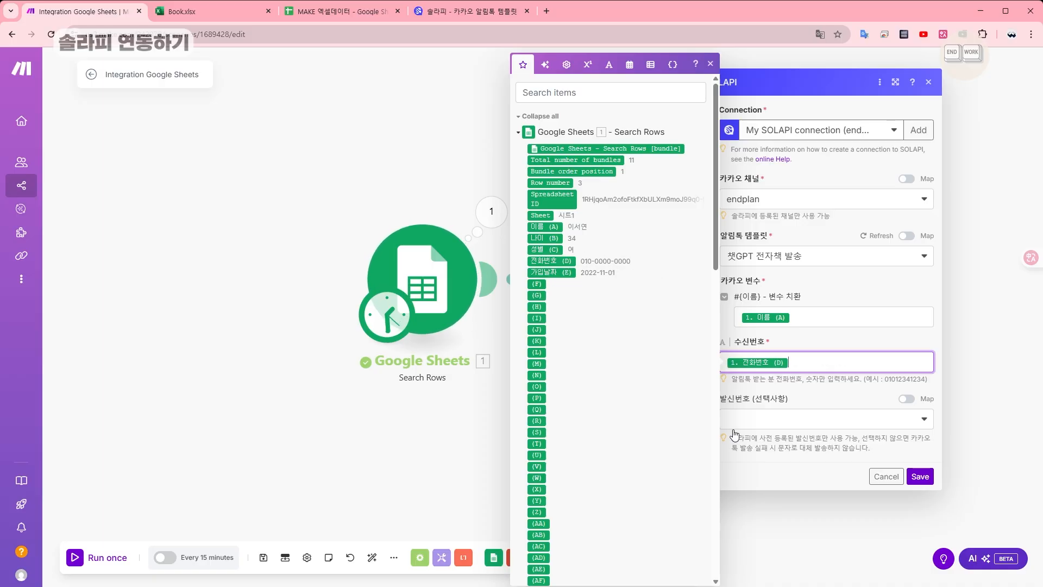
{"action": "left_click", "coordinate": [799, 475]}
{"action": "left_click", "coordinate": [920, 477]}
Reopen the AlimTalk module, check the 수신번호 format hint, and replace the field's direct mapping with an empty replace function.
{"action": "left_click", "coordinate": [617, 281]}
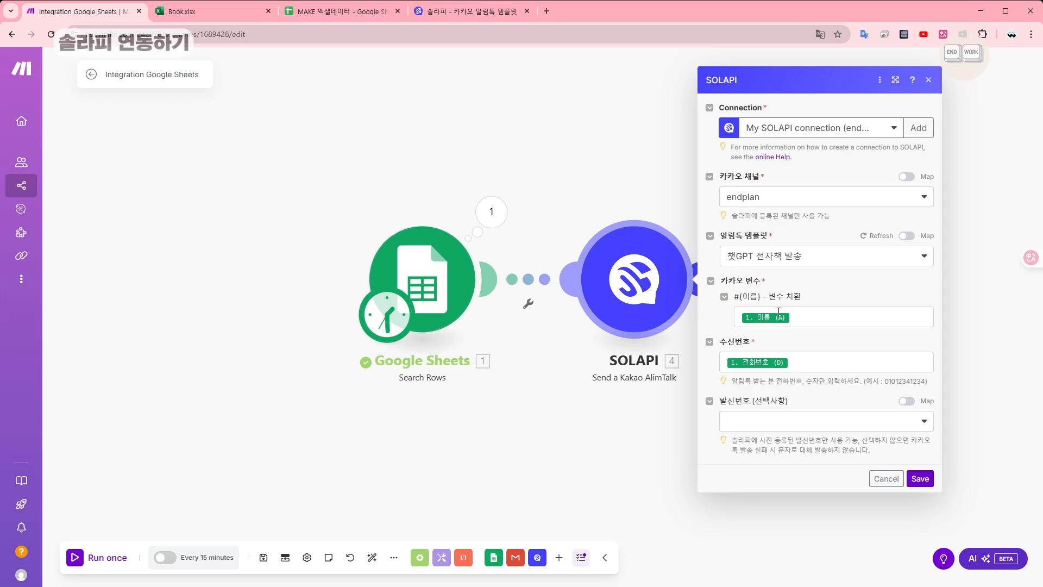
{"action": "left_click", "coordinate": [773, 360]}
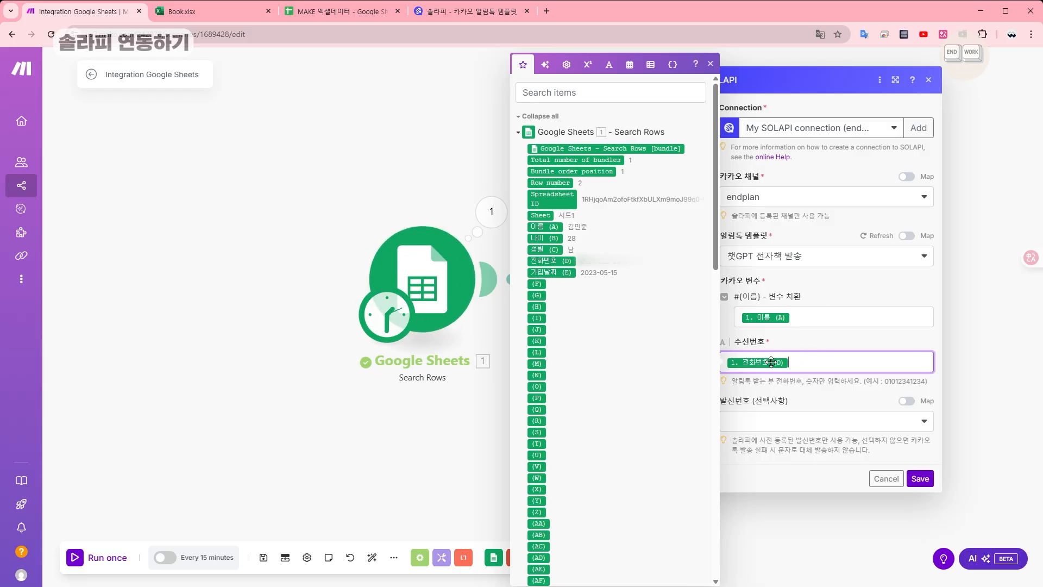
{"action": "left_click_drag", "start_coordinate": [790, 381], "coordinate": [889, 381]}
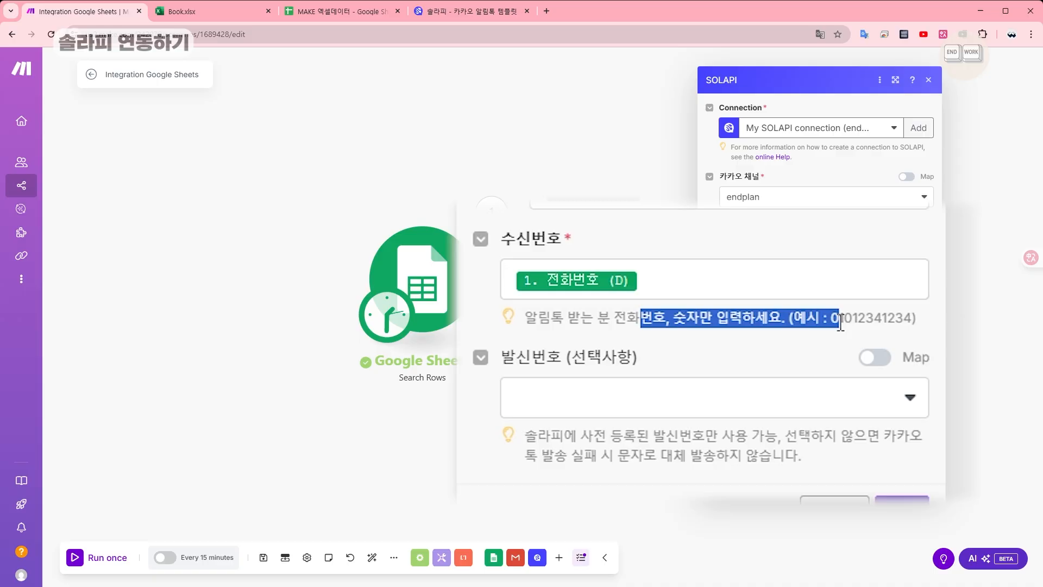
{"action": "left_click", "coordinate": [848, 363]}
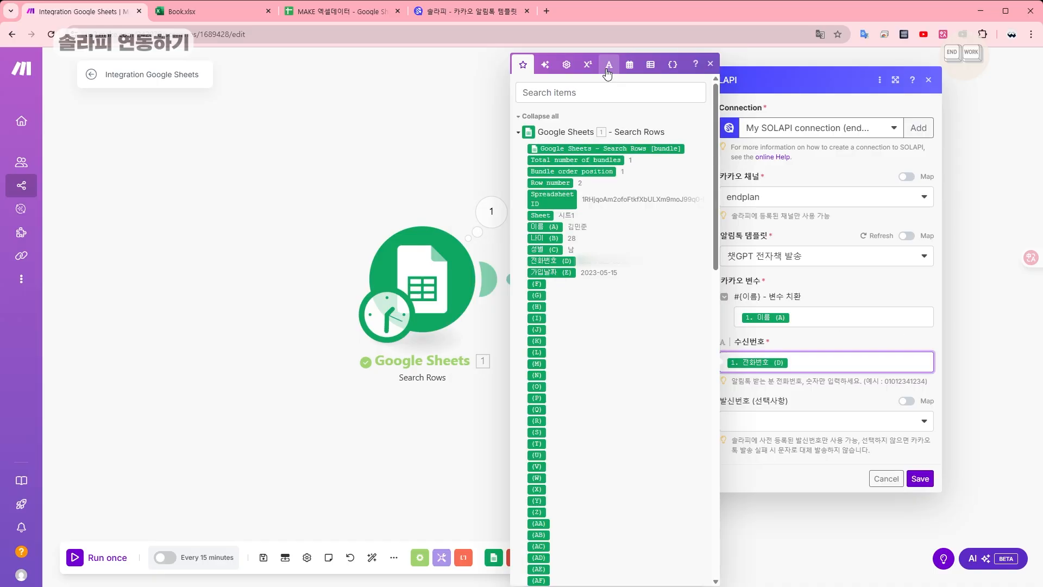
{"action": "left_click", "coordinate": [608, 73]}
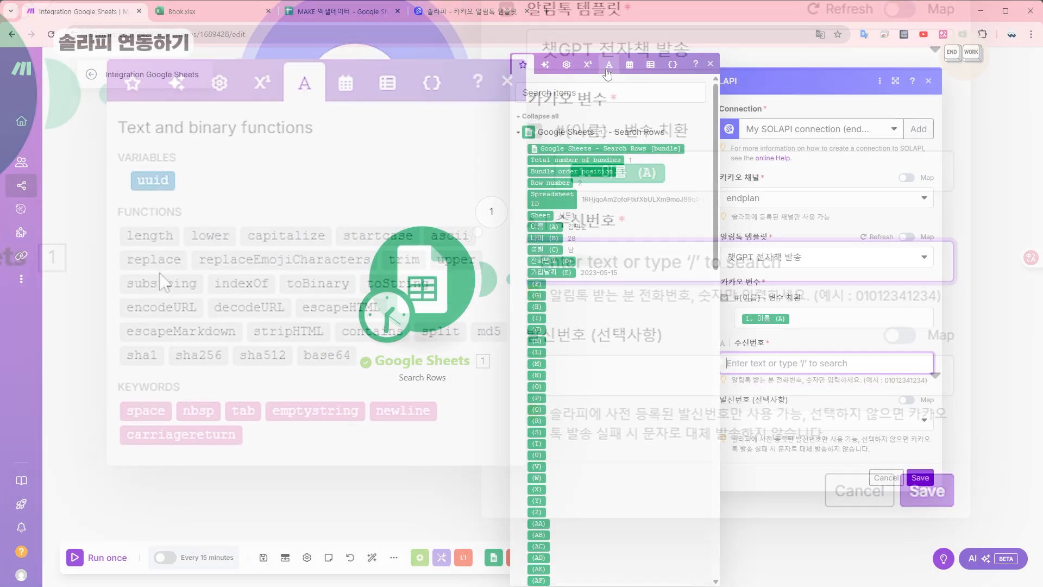
{"action": "left_click", "coordinate": [537, 366]}
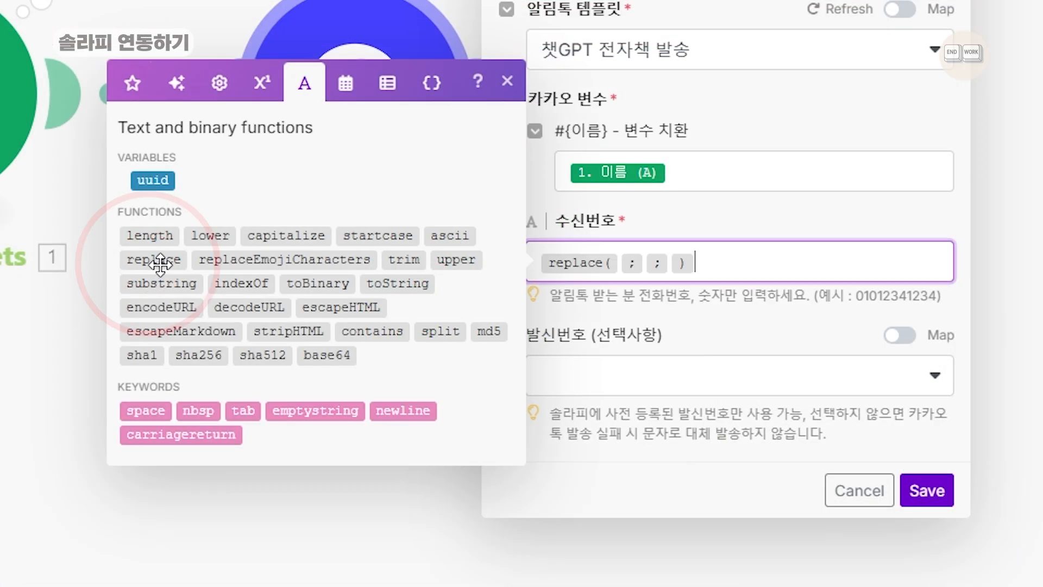
Set the 수신번호 replace function's search string to "-" and its replacement to emptystring.
{"action": "key", "text": "Left"}
{"action": "key", "text": "Left"}
{"action": "type", "text": "-"}
{"action": "key", "text": "Right"}
{"action": "left_click", "coordinate": [313, 412]}
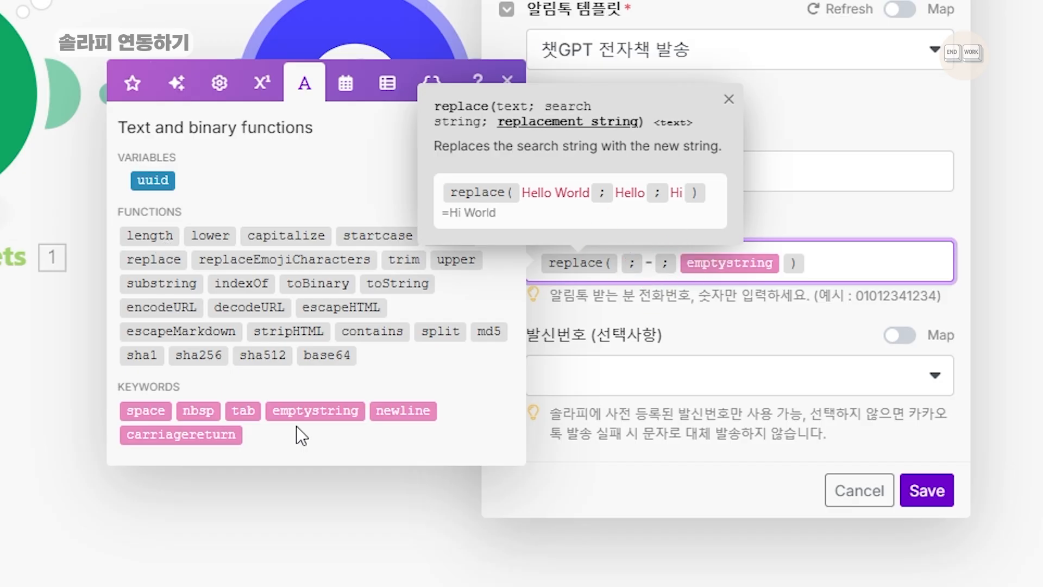
Insert Search Rows 전화번호 (D) as the text argument of the 수신번호 replace function.
{"action": "key", "text": "Left"}
{"action": "key", "text": "Left"}
{"action": "key", "text": "Left"}
{"action": "key", "text": "Left"}
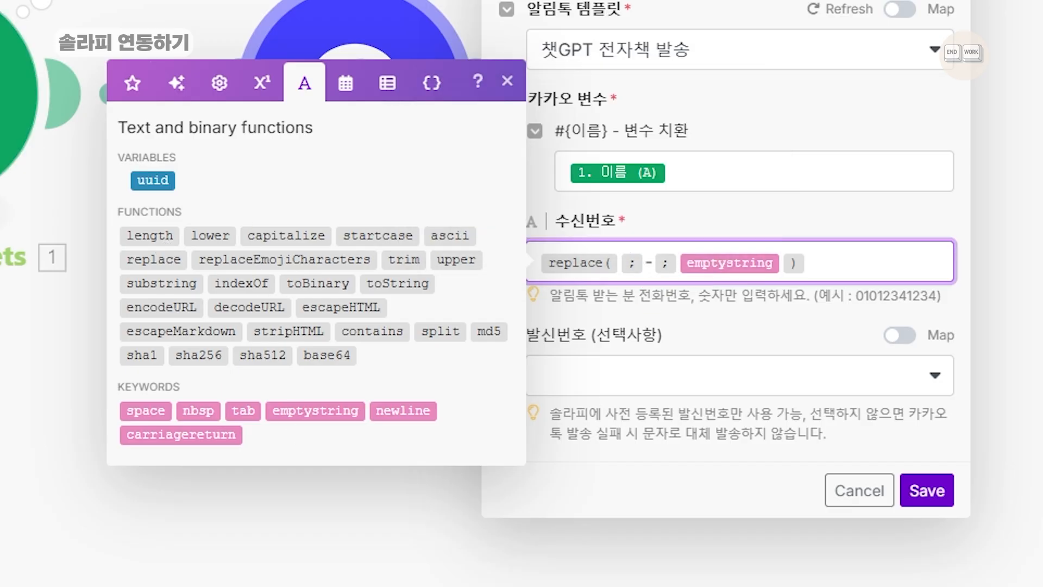
{"action": "left_click", "coordinate": [132, 84]}
{"action": "left_click", "coordinate": [220, 54]}
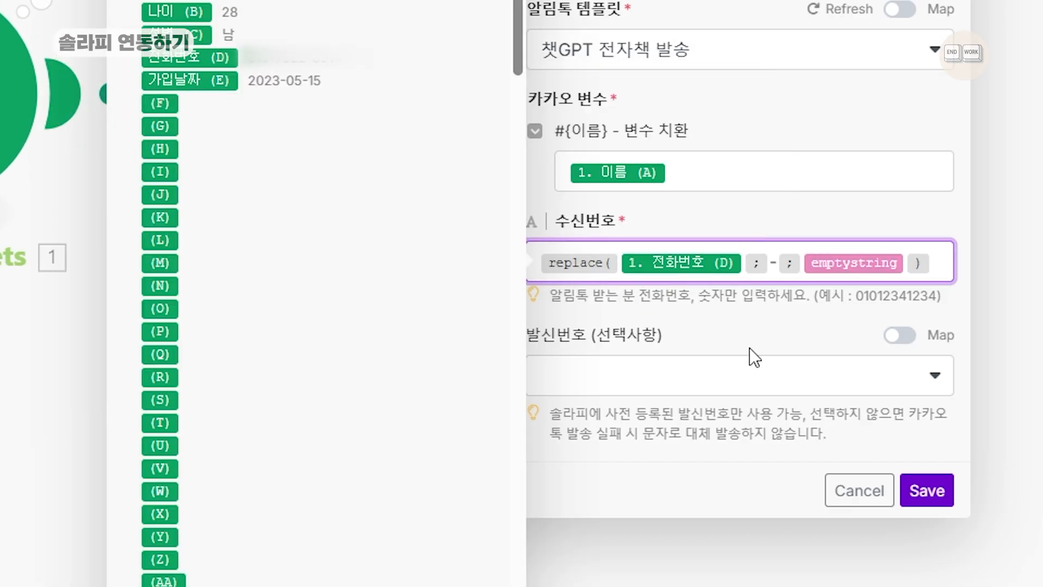
Save the AlimTalk module's settings and run the scenario once.
{"action": "left_click", "coordinate": [750, 349]}
{"action": "left_click", "coordinate": [758, 269]}
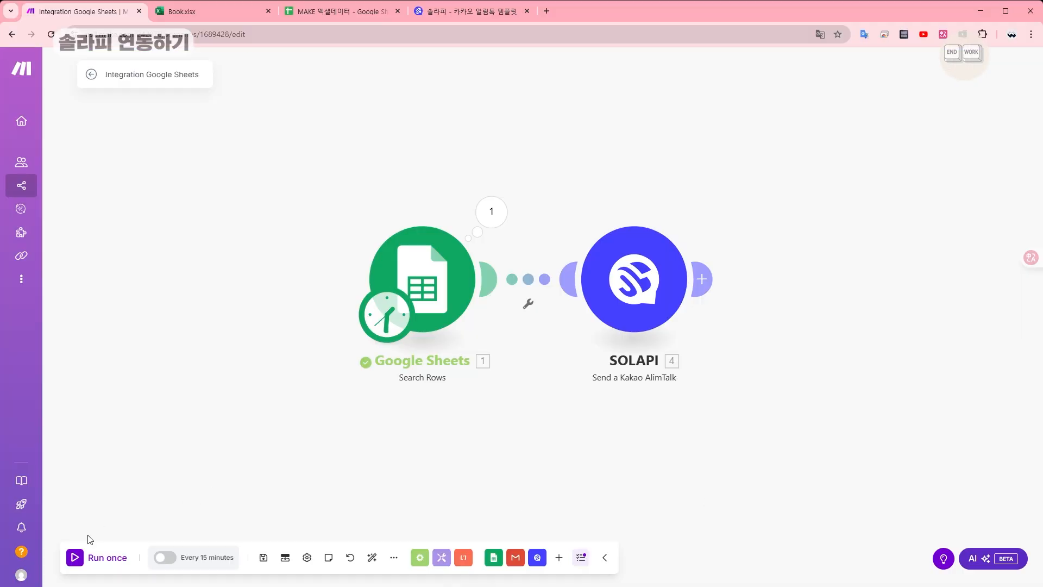
{"action": "left_click", "coordinate": [87, 557]}
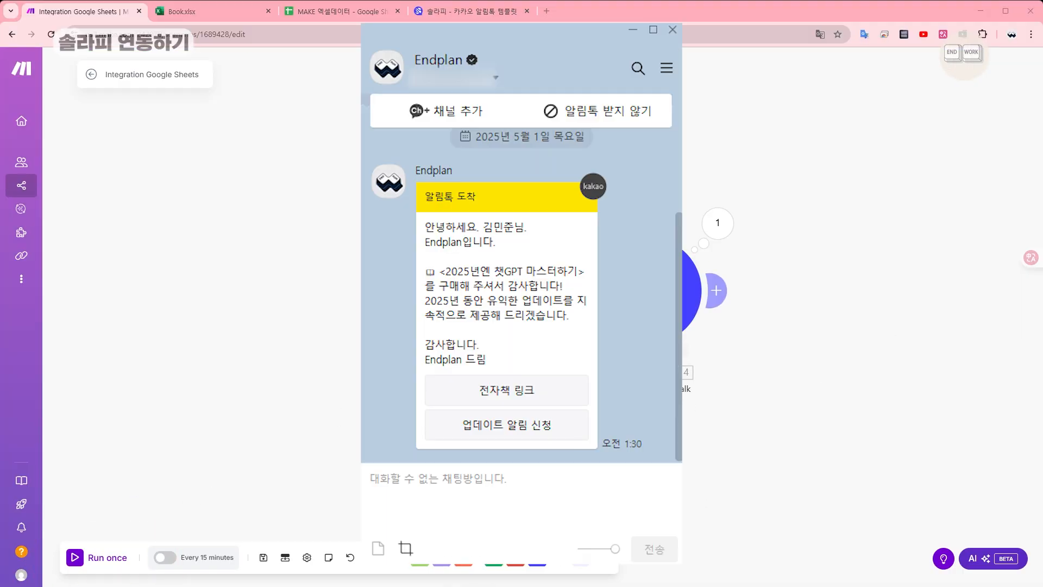